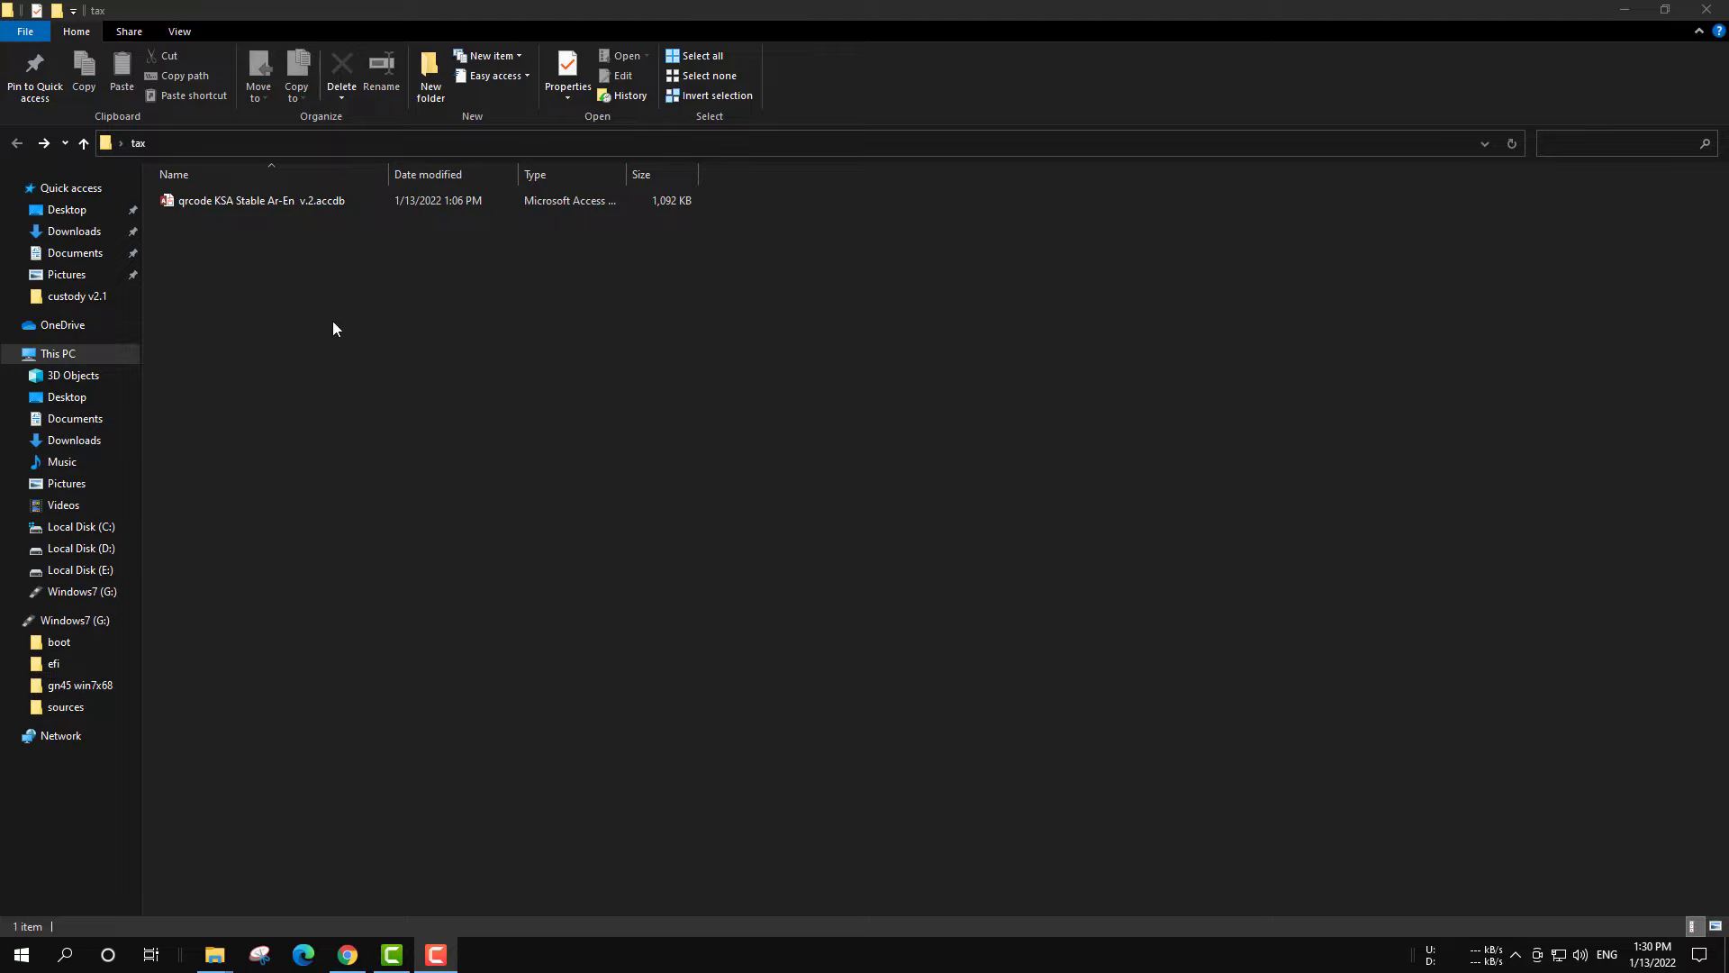
- Select the 1,092 KB qrcode KSA Stable Ar-En v.2.accdb file in the tax folder
{"action": "left_click", "coordinate": [254, 207]}
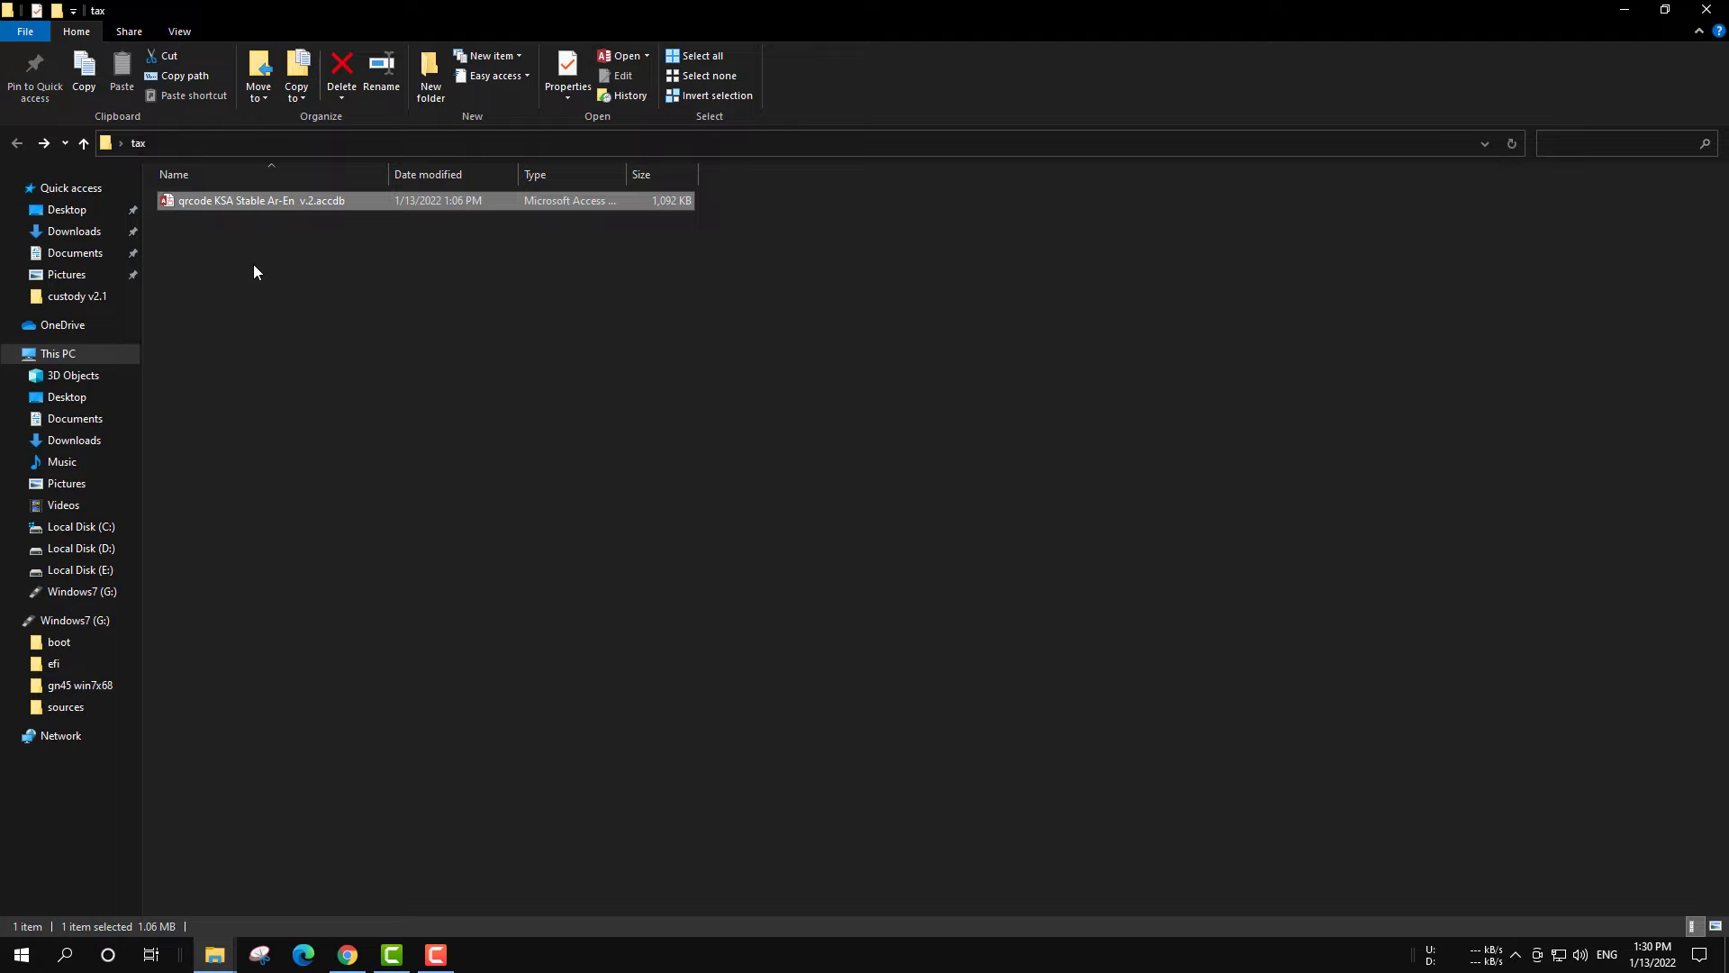
- Open the database in Access and browse the Modules and Reports groups in the navigation pane
{"action": "key", "text": "Return"}
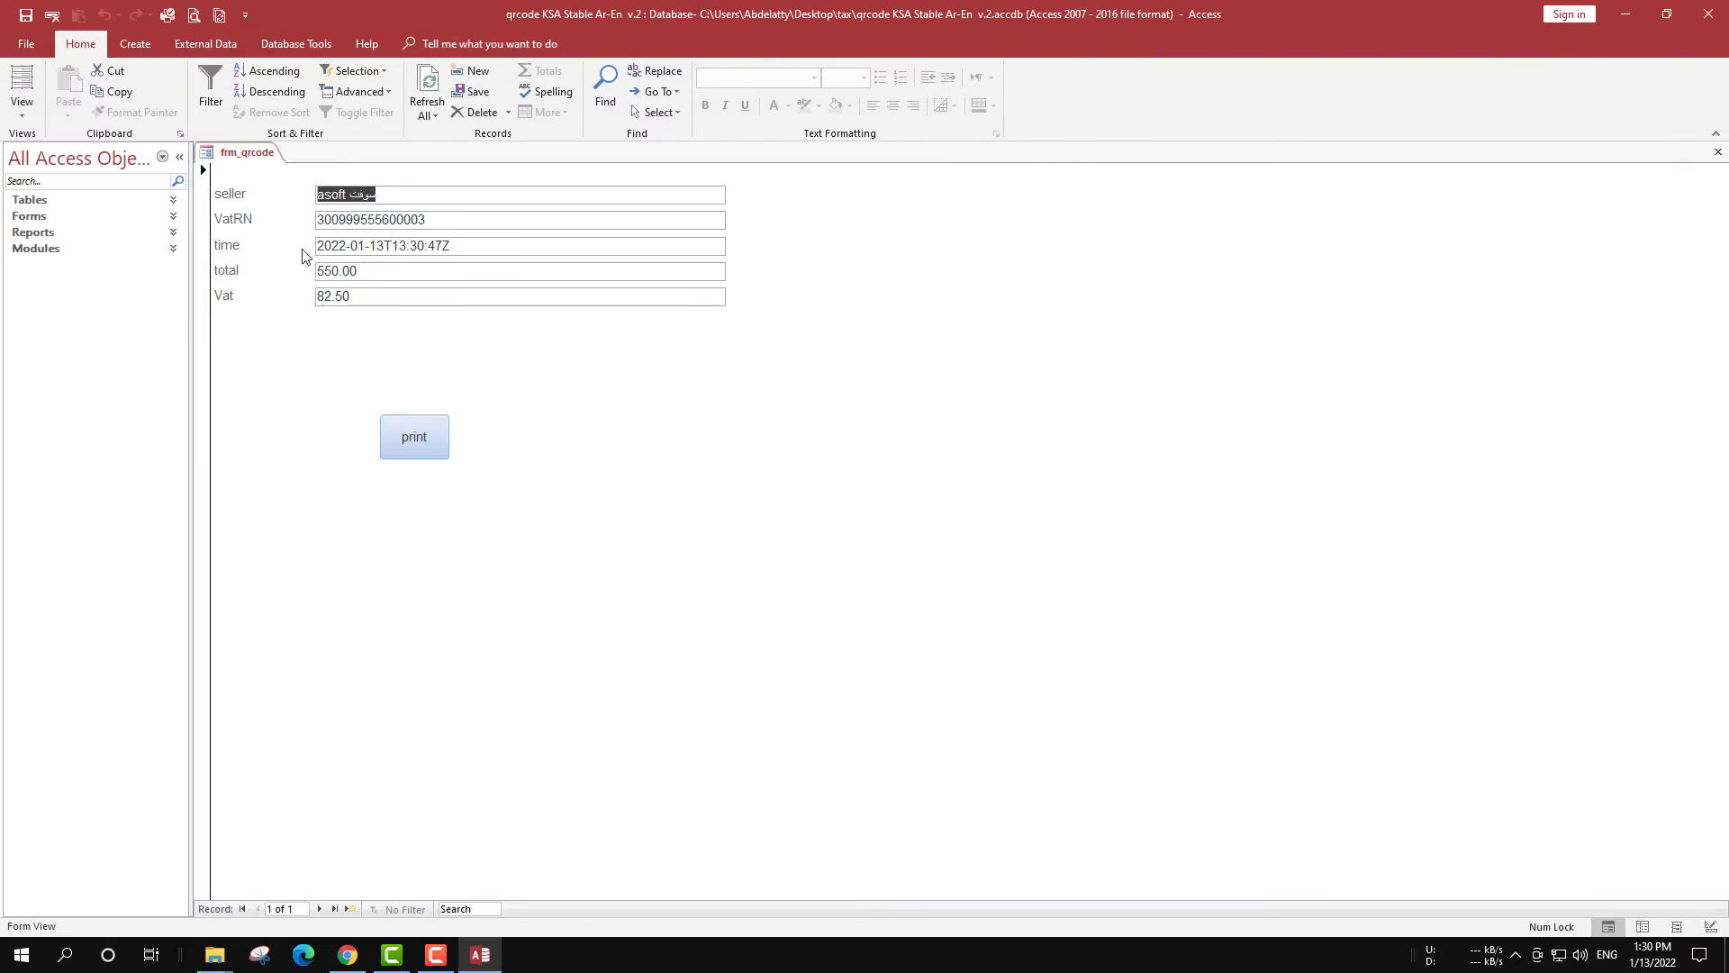
{"action": "left_click", "coordinate": [175, 250]}
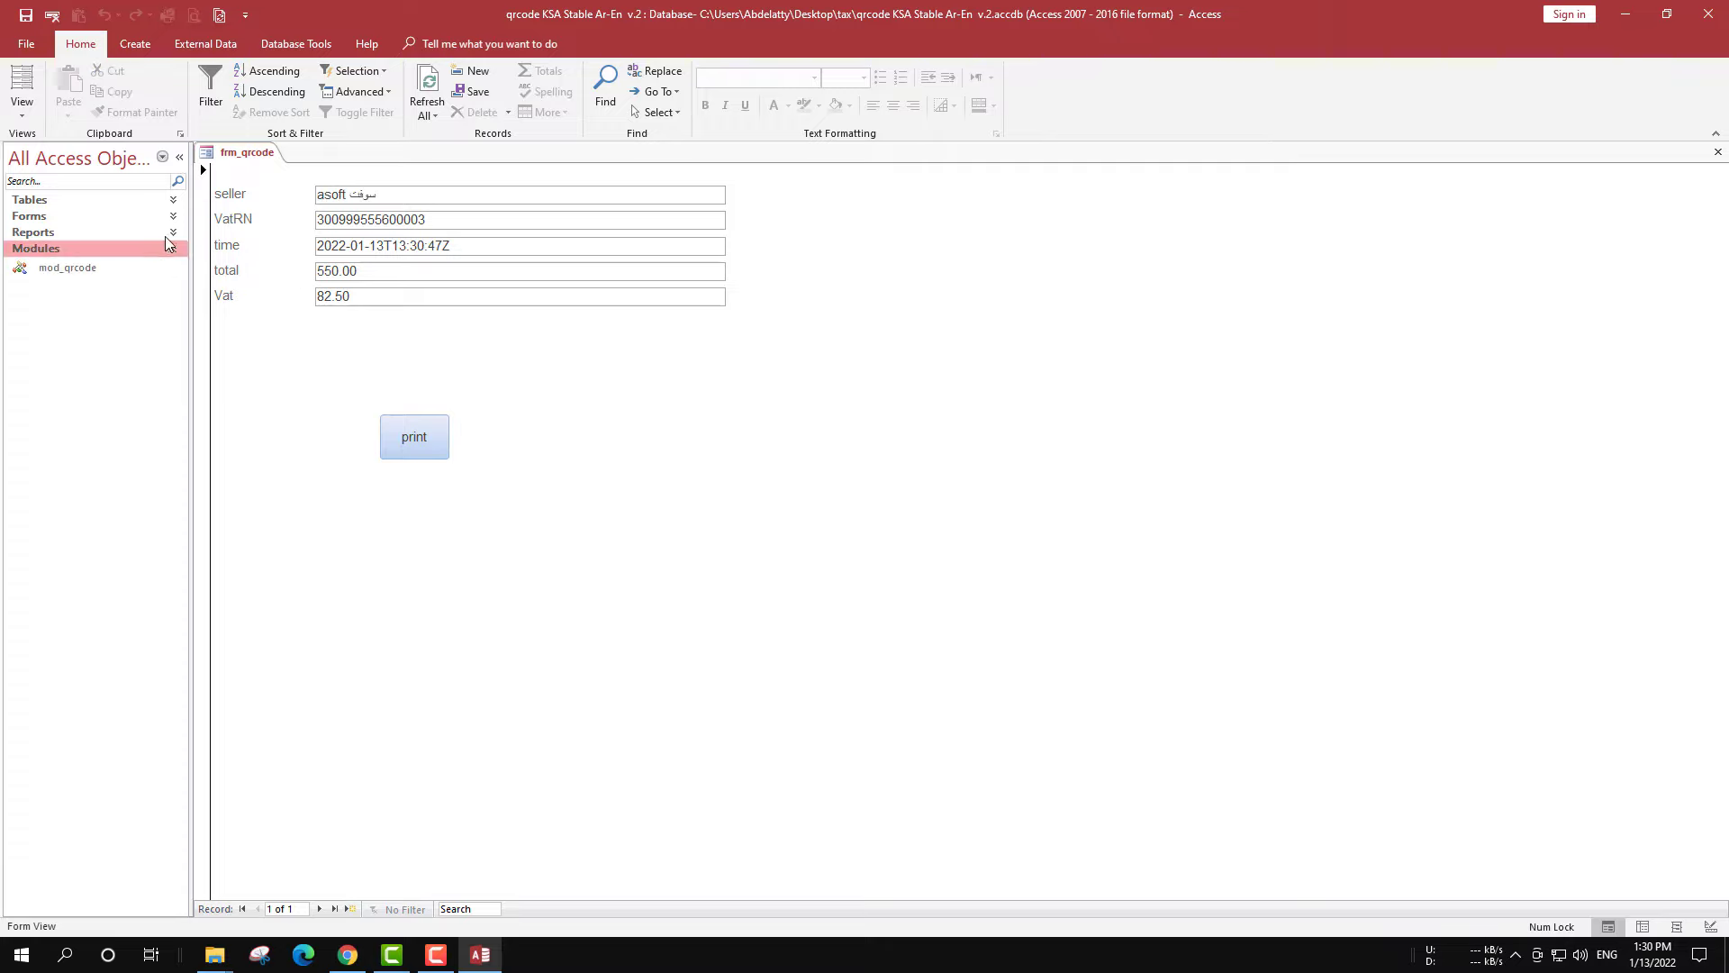
{"action": "left_click", "coordinate": [173, 233]}
{"action": "left_click", "coordinate": [175, 235]}
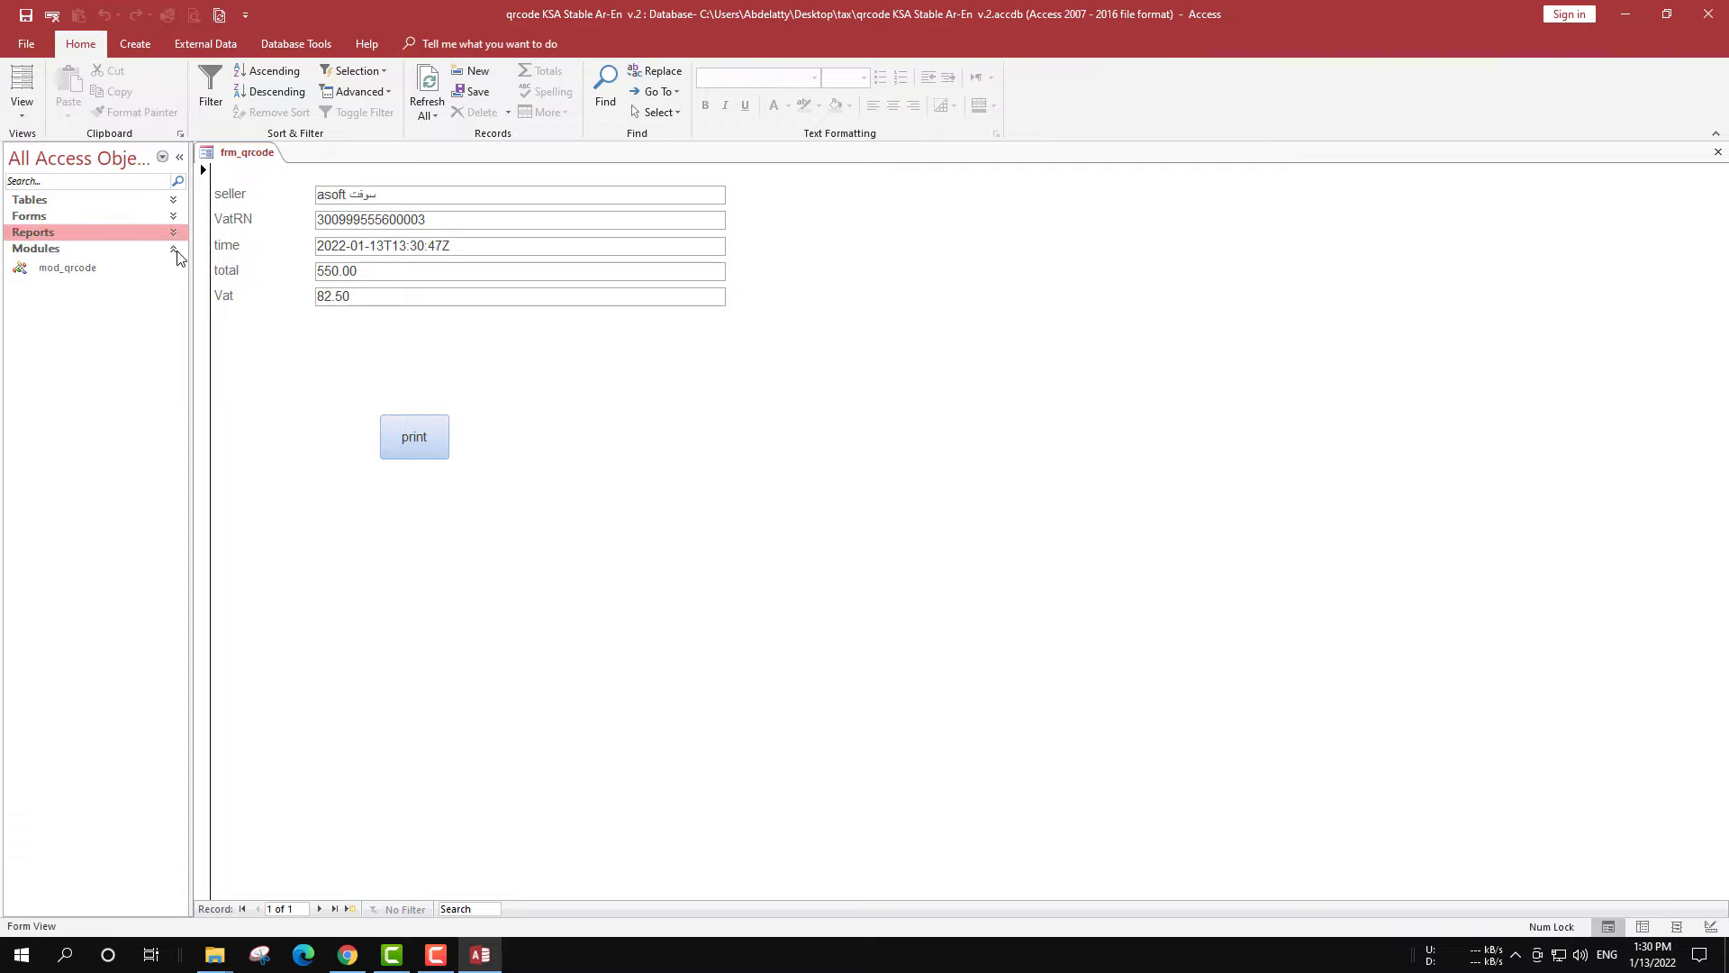
{"action": "left_click", "coordinate": [174, 250]}
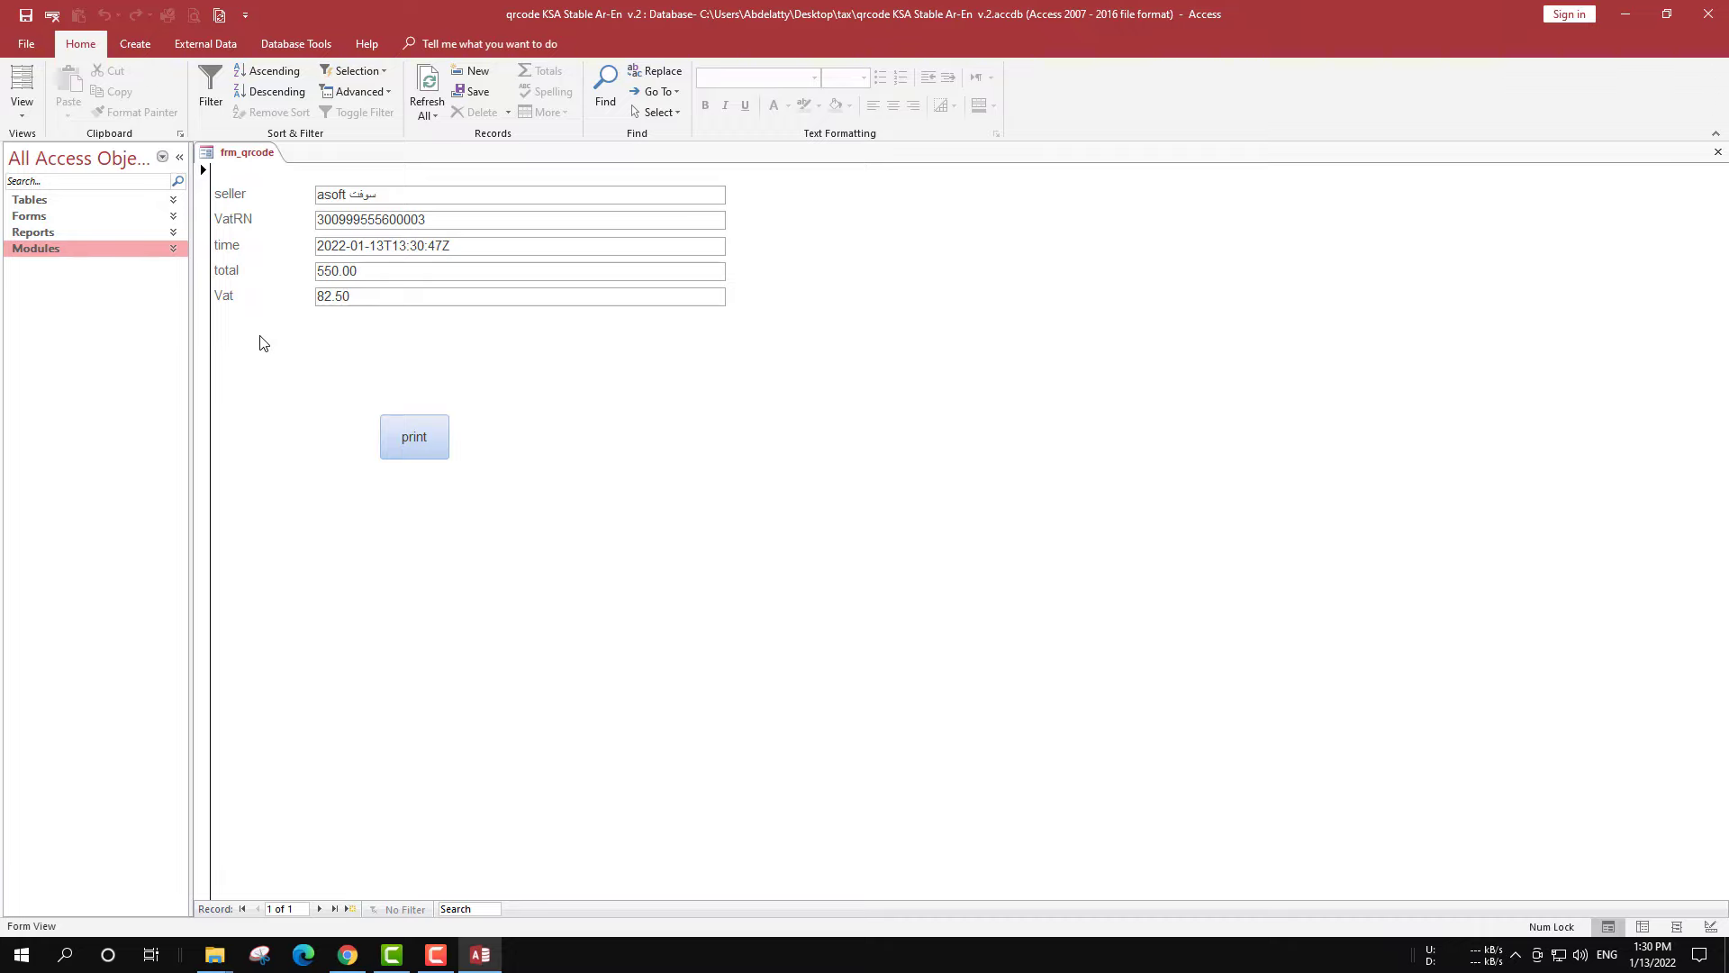
{"action": "right_click", "coordinate": [262, 343]}
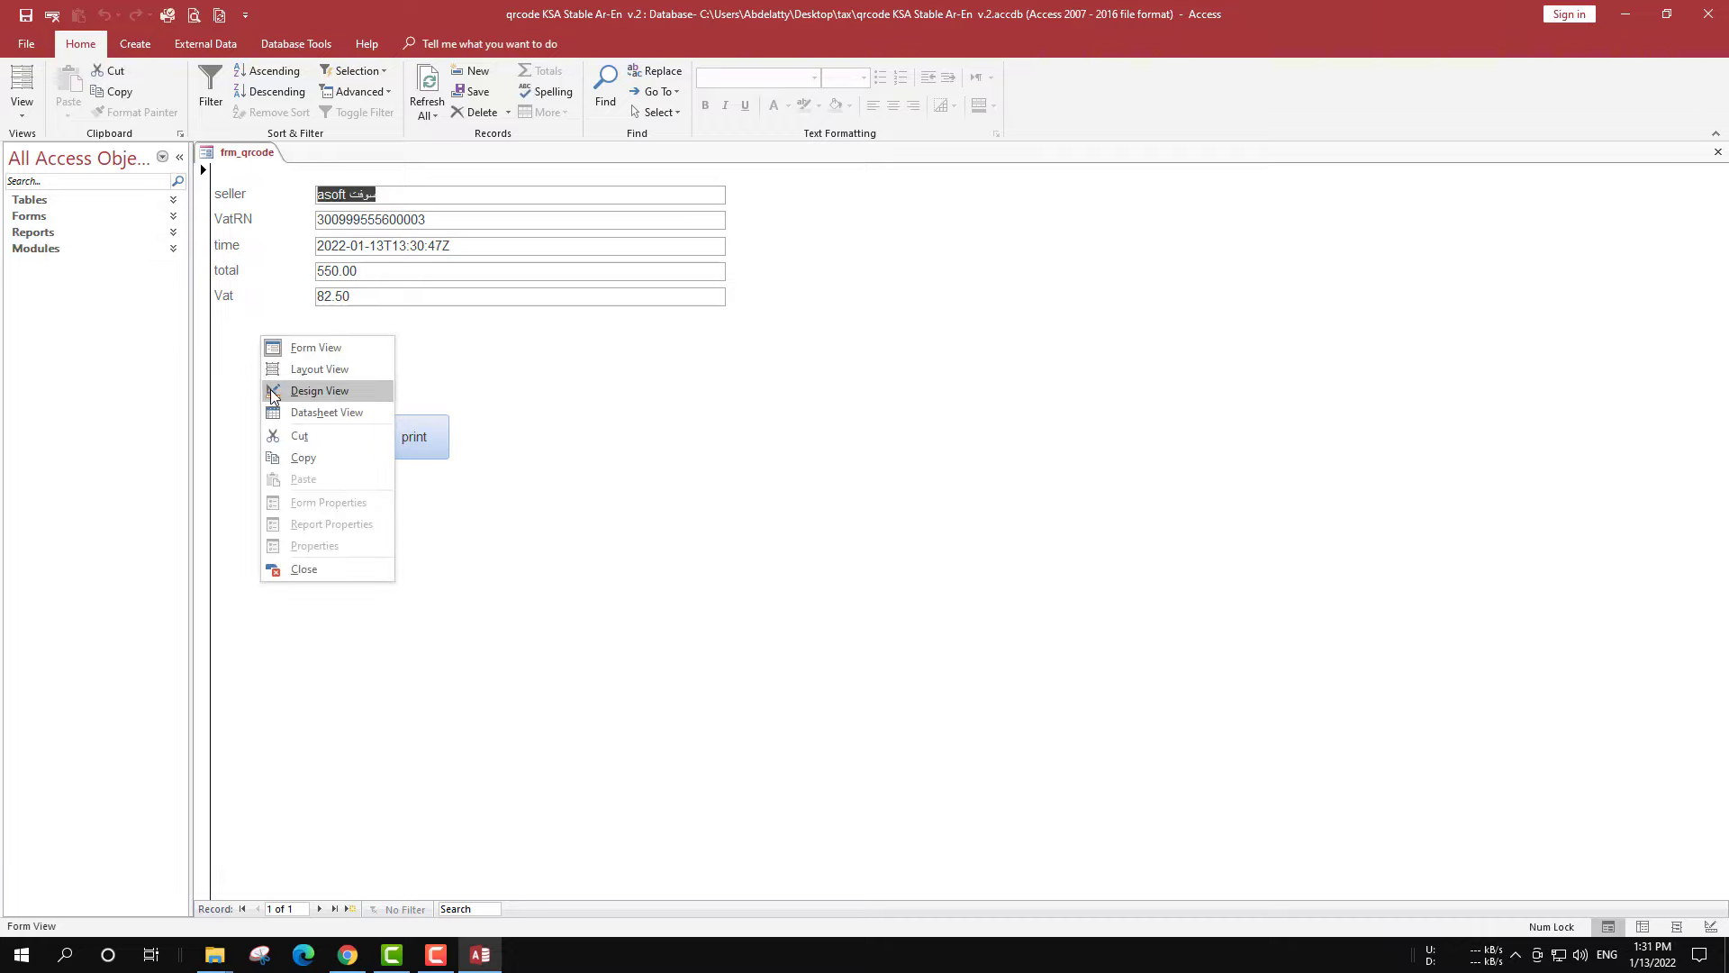
- Open frm_qrcode in Design View and show the txtqr control's AsoftQR formula in the Expression Builder
{"action": "right_click", "coordinate": [602, 334]}
{"action": "left_click", "coordinate": [617, 388]}
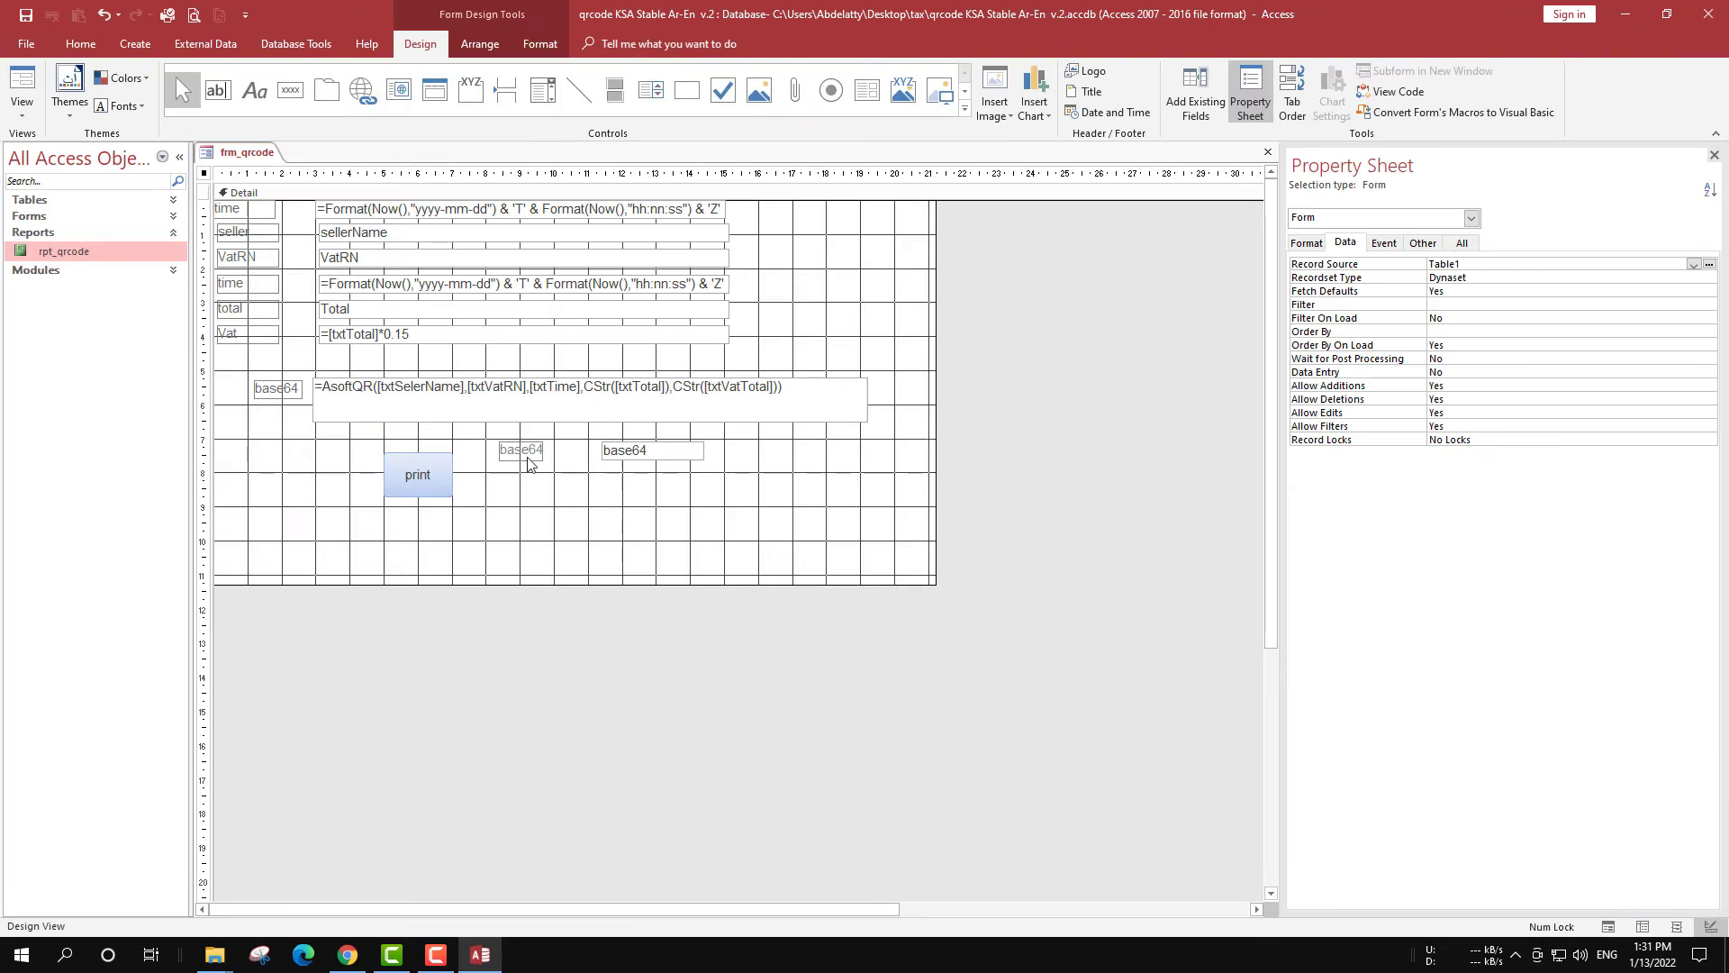
{"action": "left_click", "coordinate": [428, 400]}
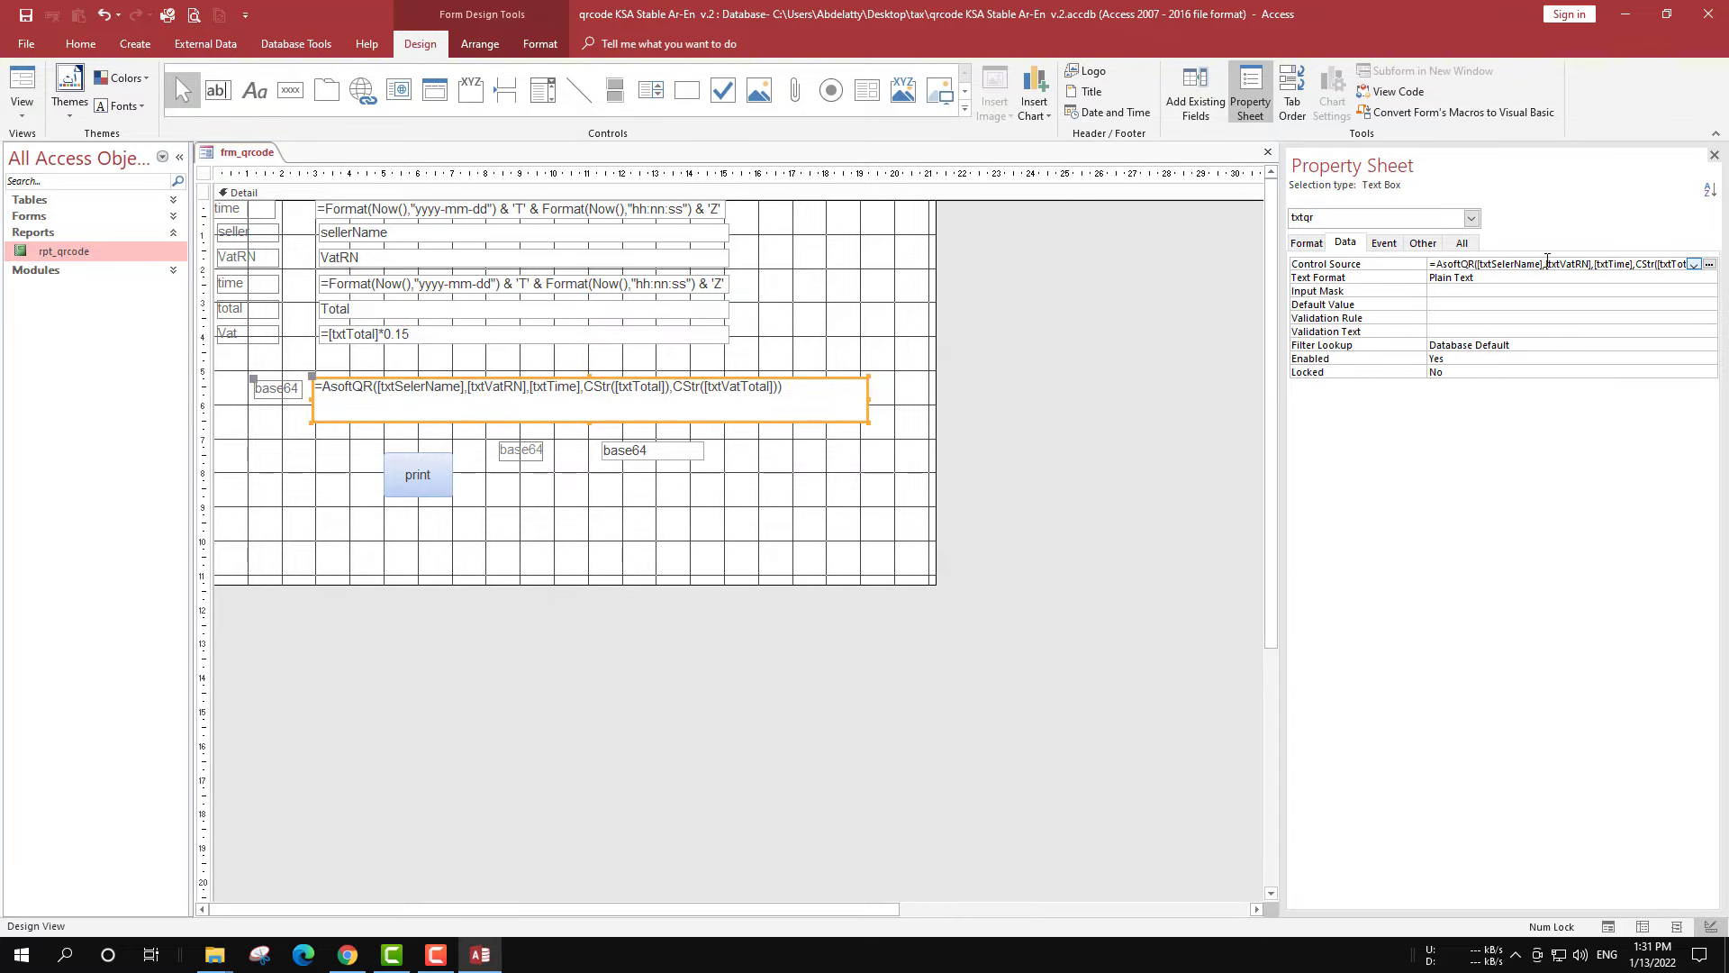
{"action": "left_click", "coordinate": [1709, 264]}
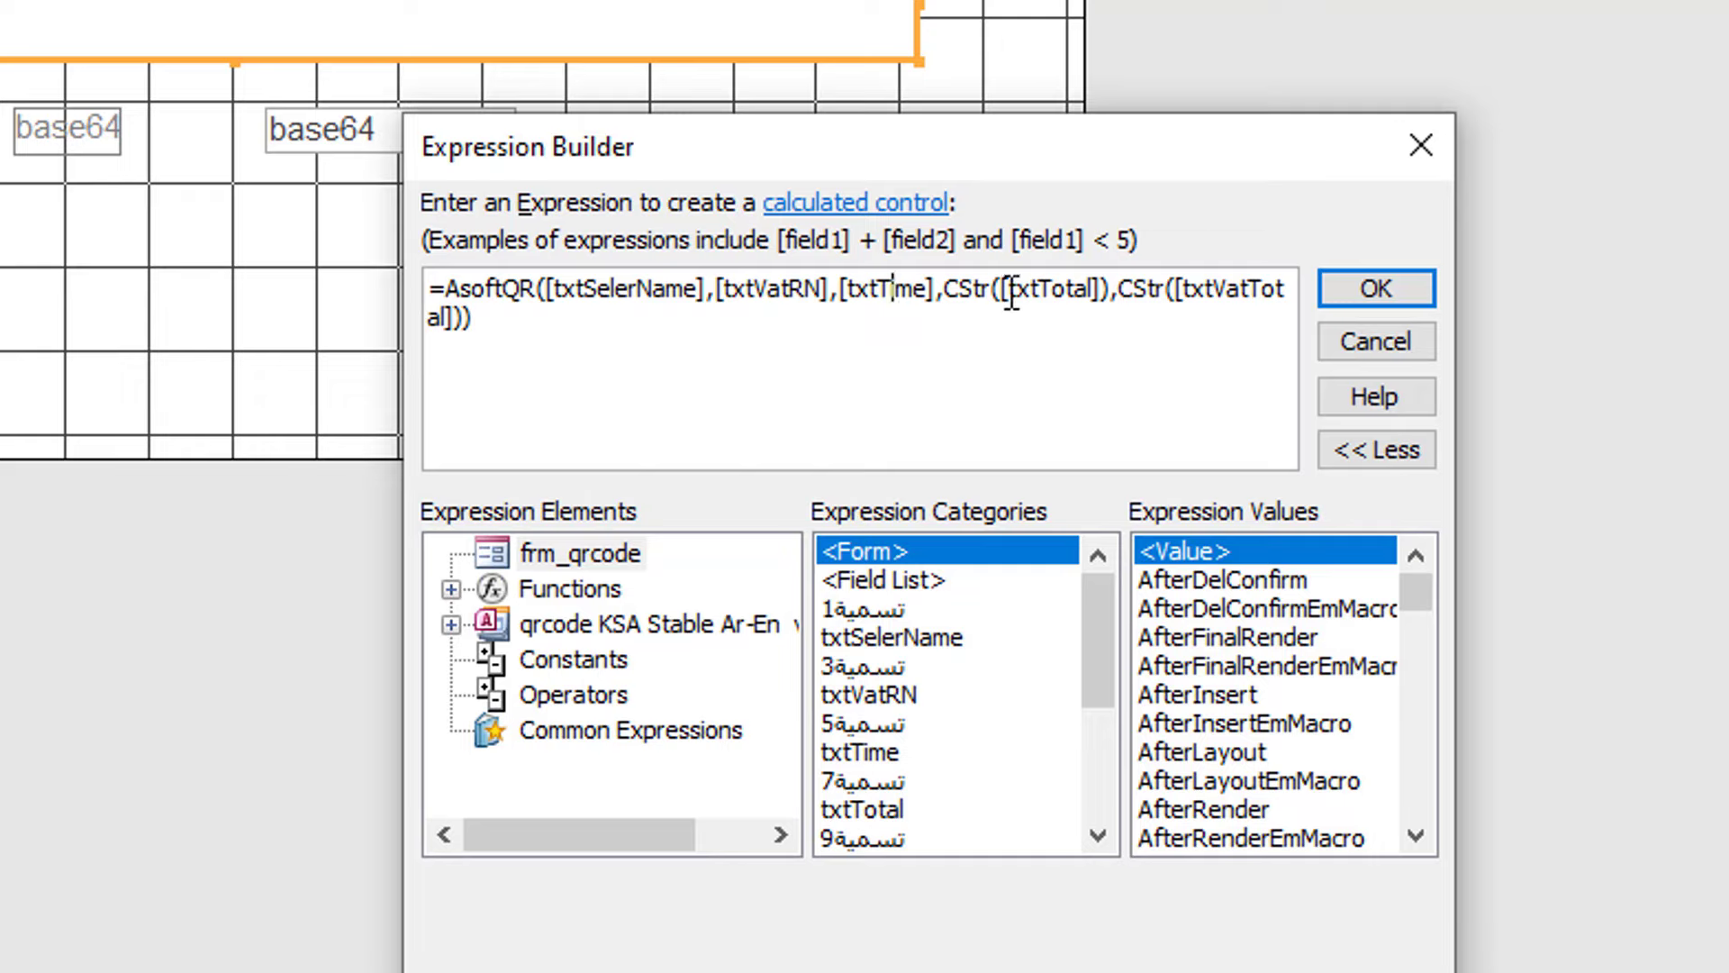
- Review the txtTotal and txtVatTotal arguments of the AsoftQR formula and close it unchanged
{"action": "left_click_drag", "start_coordinate": [1093, 290], "coordinate": [1001, 293]}
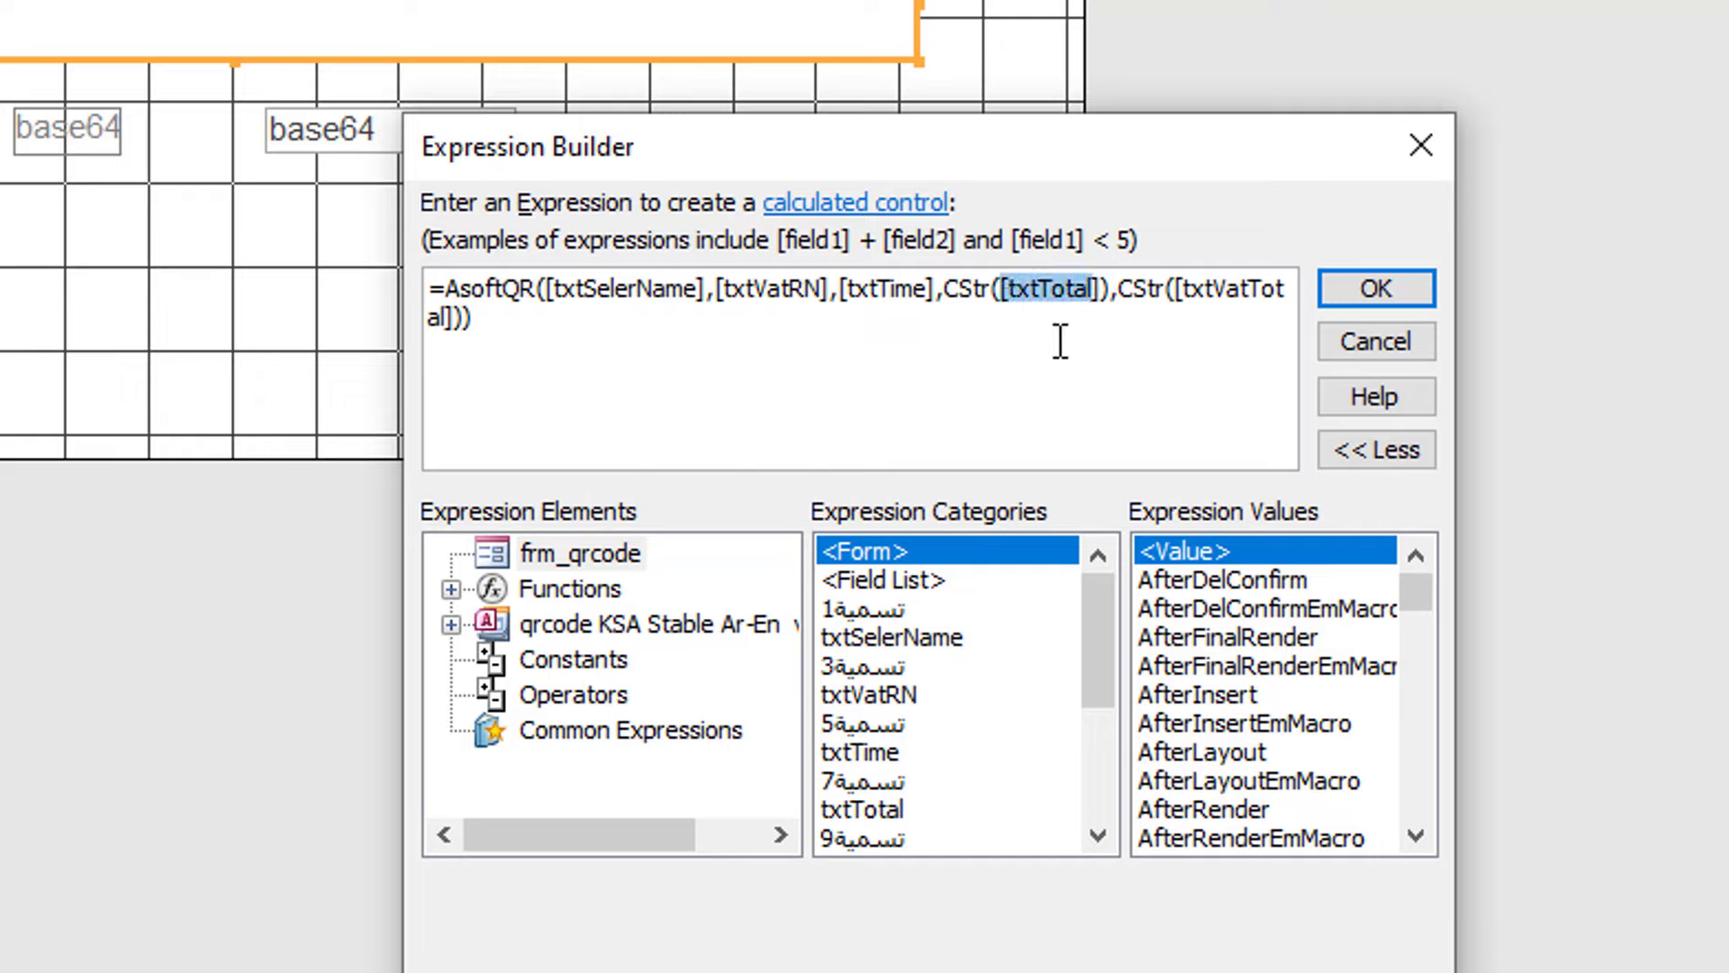
{"action": "left_click", "coordinate": [1216, 292]}
{"action": "left_click_drag", "start_coordinate": [1207, 292], "coordinate": [1259, 290]}
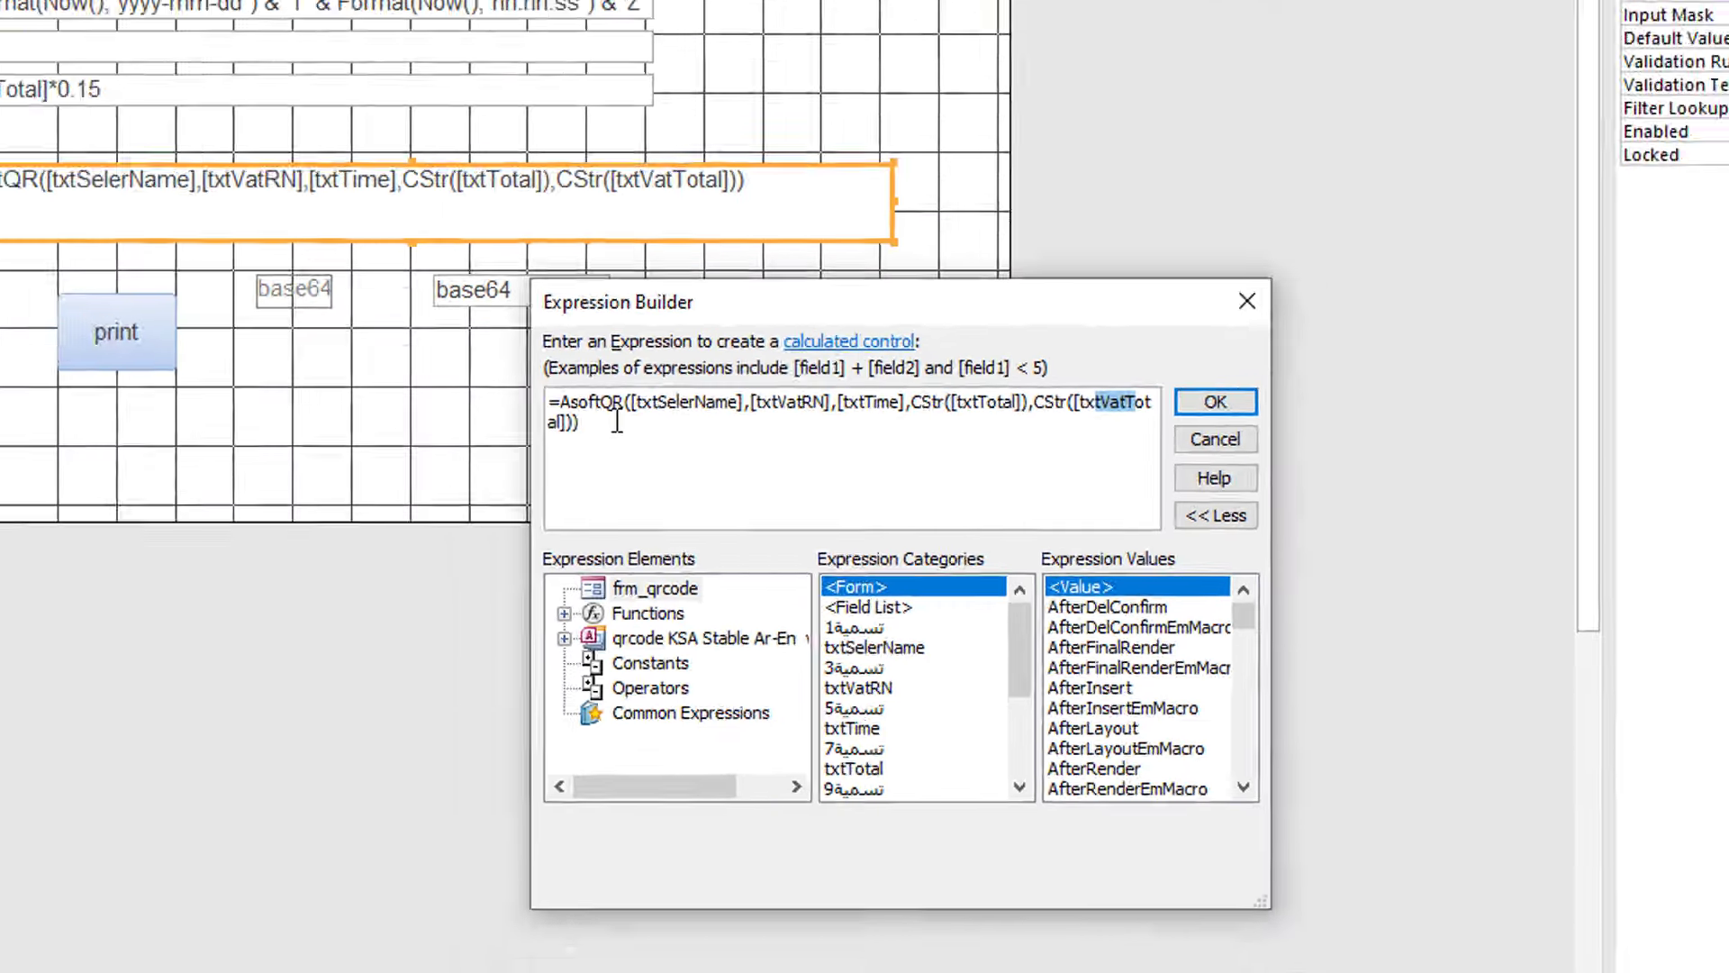
{"action": "key", "text": "ctrl+a"}
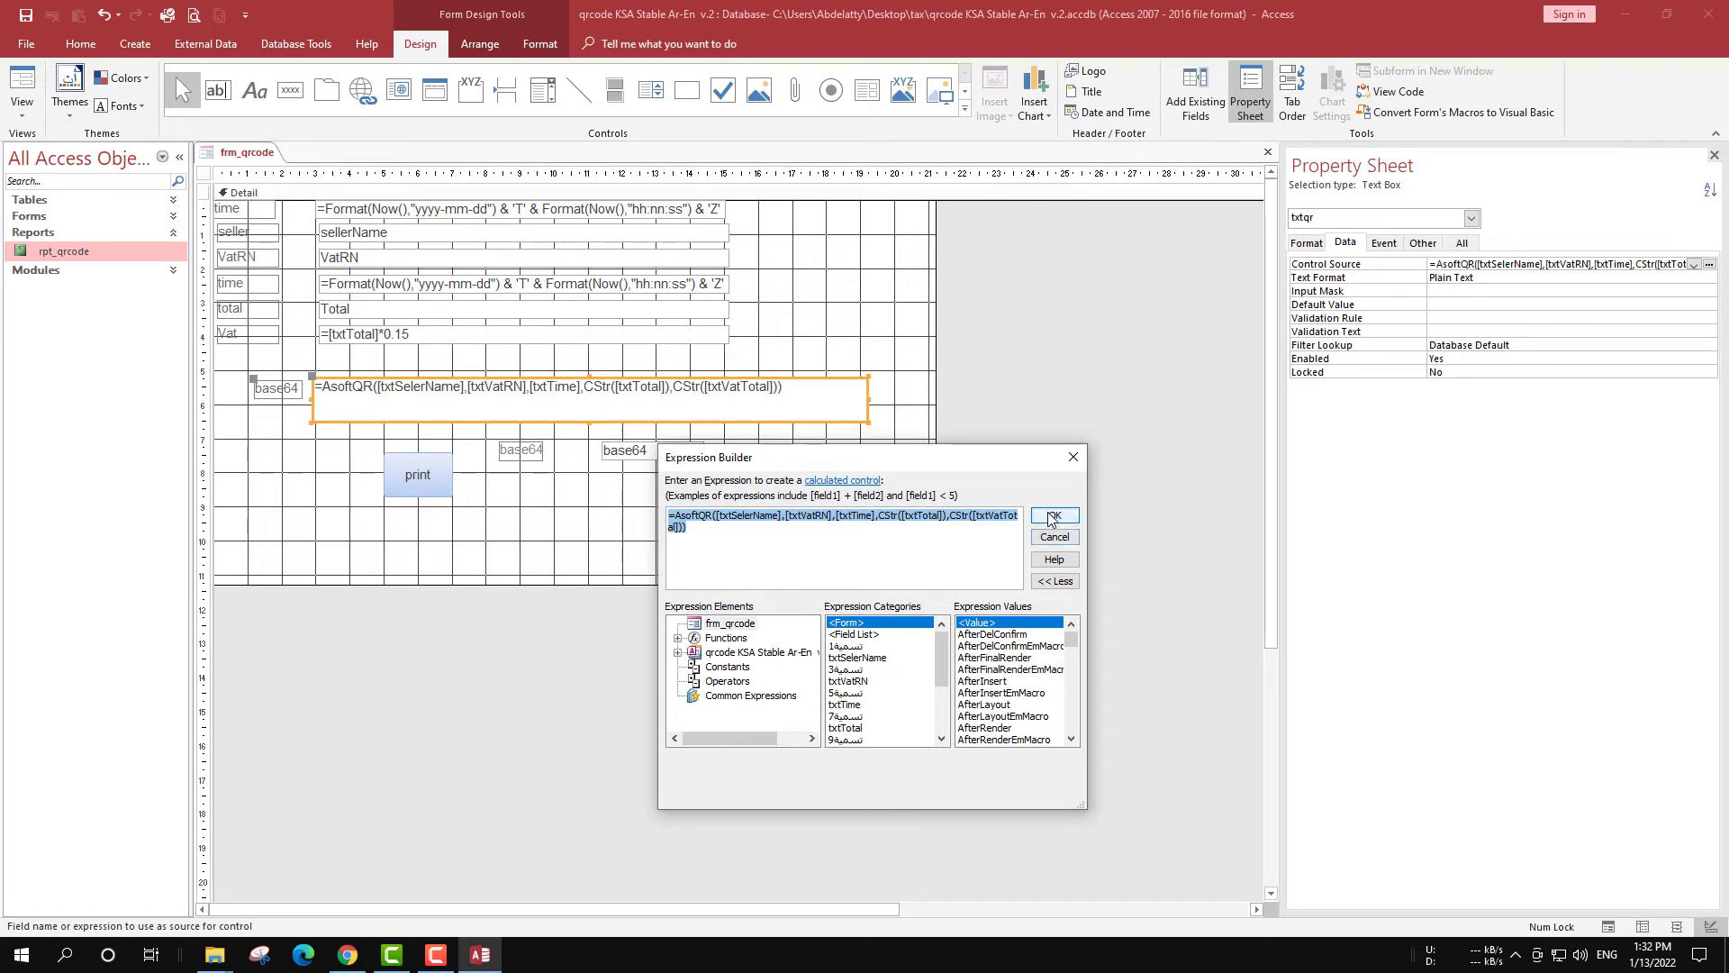
{"action": "left_click", "coordinate": [1050, 517]}
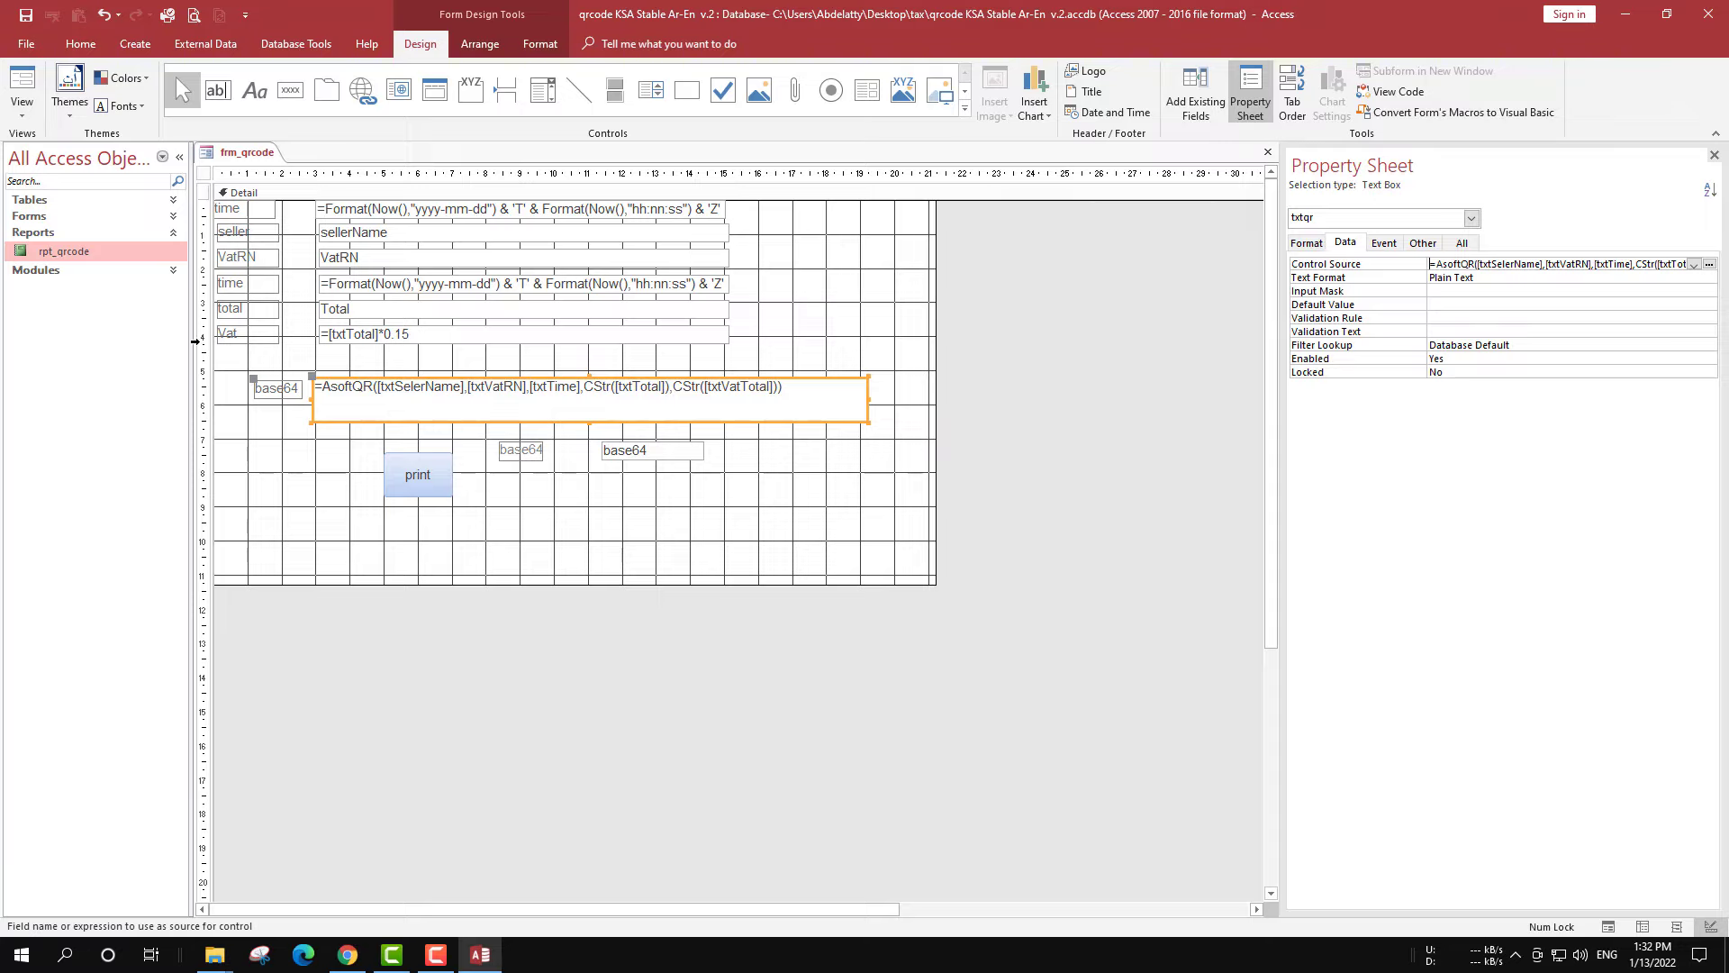
- Return to Form View and zoom the rpt_qrcode print preview to 100%, showing 550.00 total and 82.50 Vat
{"action": "left_click", "coordinate": [36, 88]}
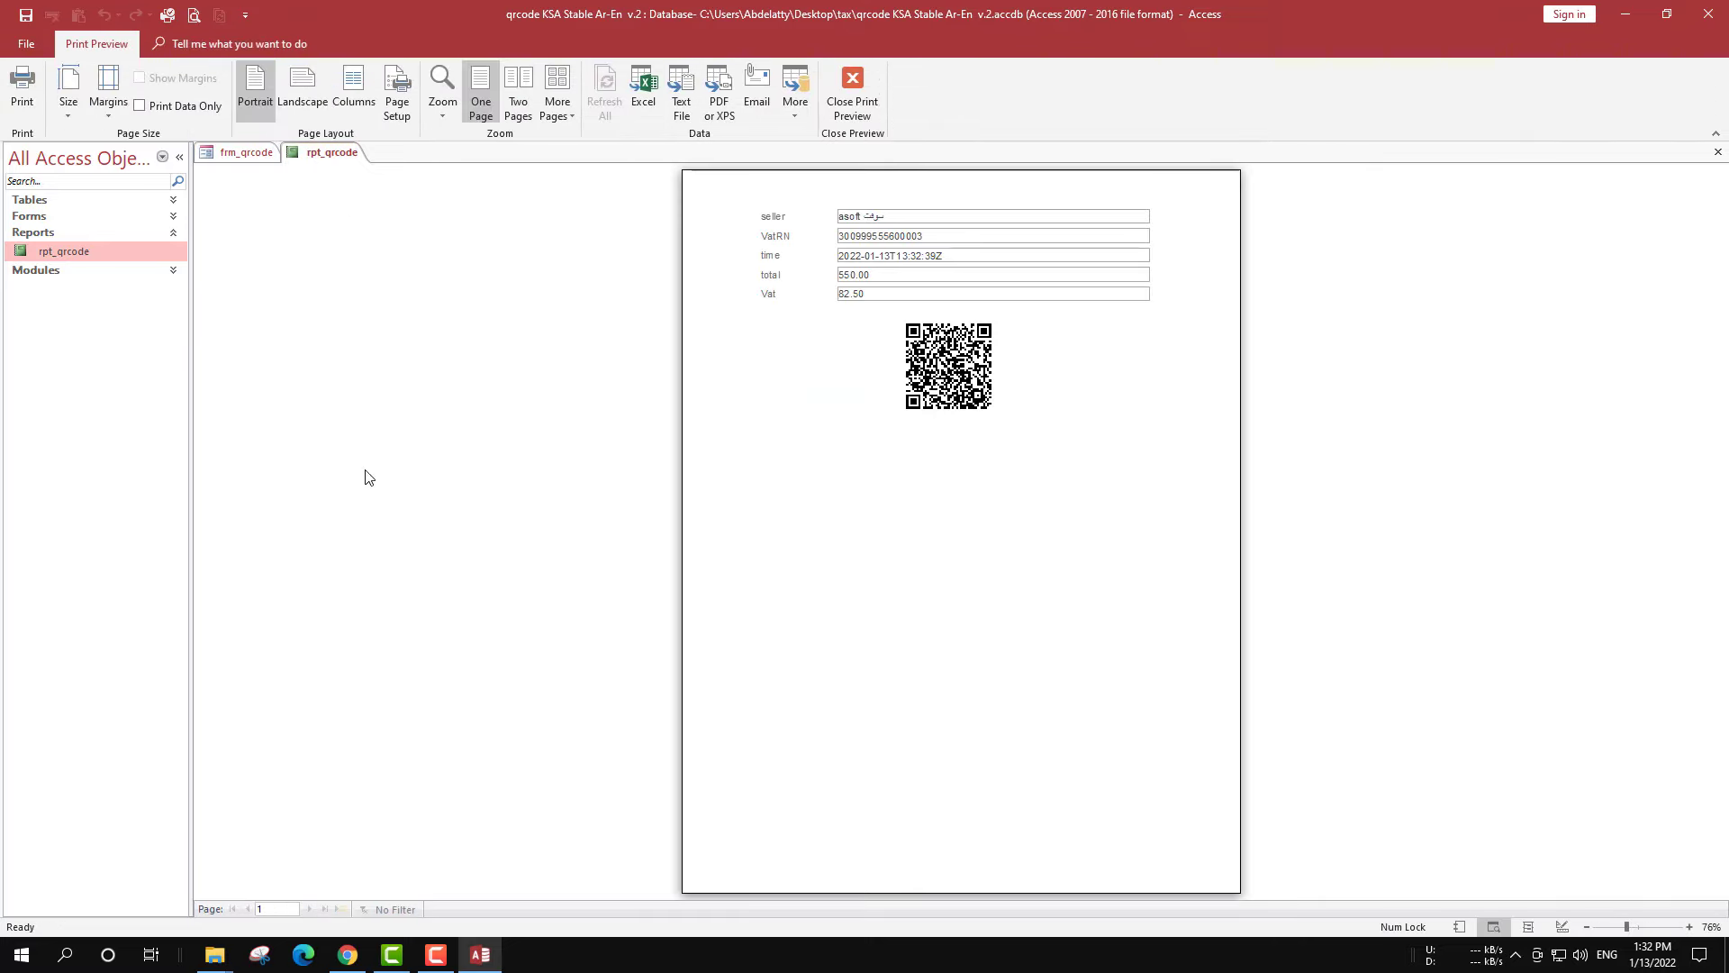
{"action": "left_click", "coordinate": [1037, 245]}
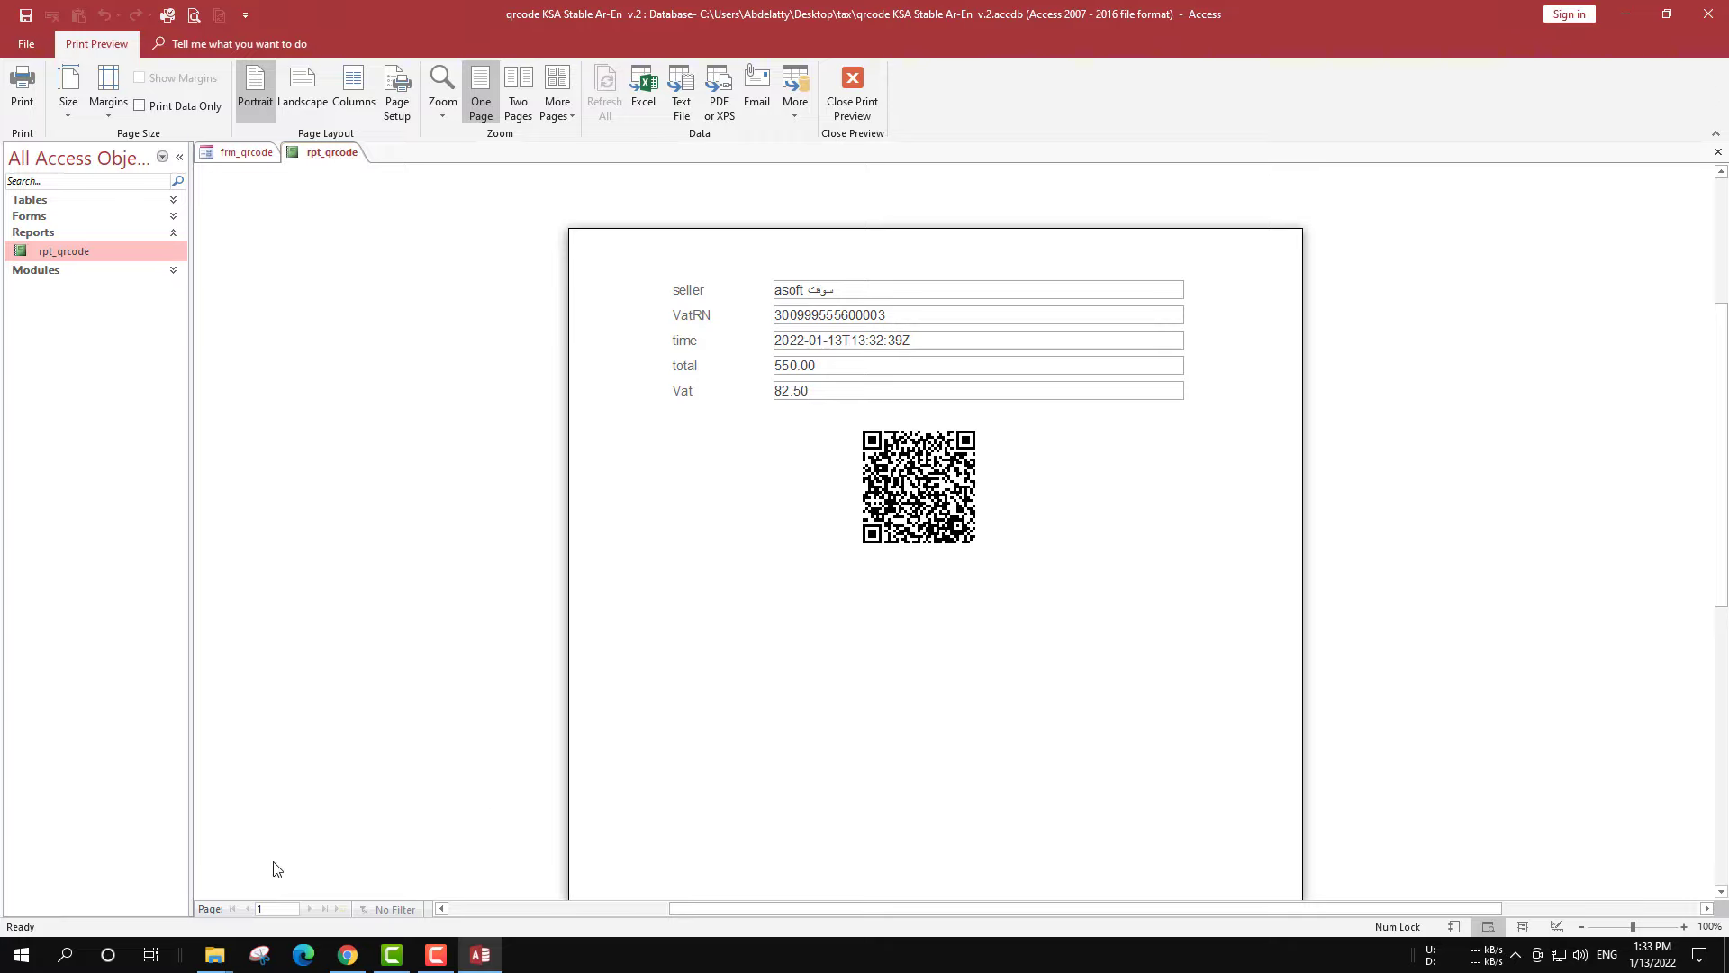
- Run Command Prompt as administrator and start scrcpy from c:\scrcpy to mirror the phone
{"action": "left_click", "coordinate": [64, 954]}
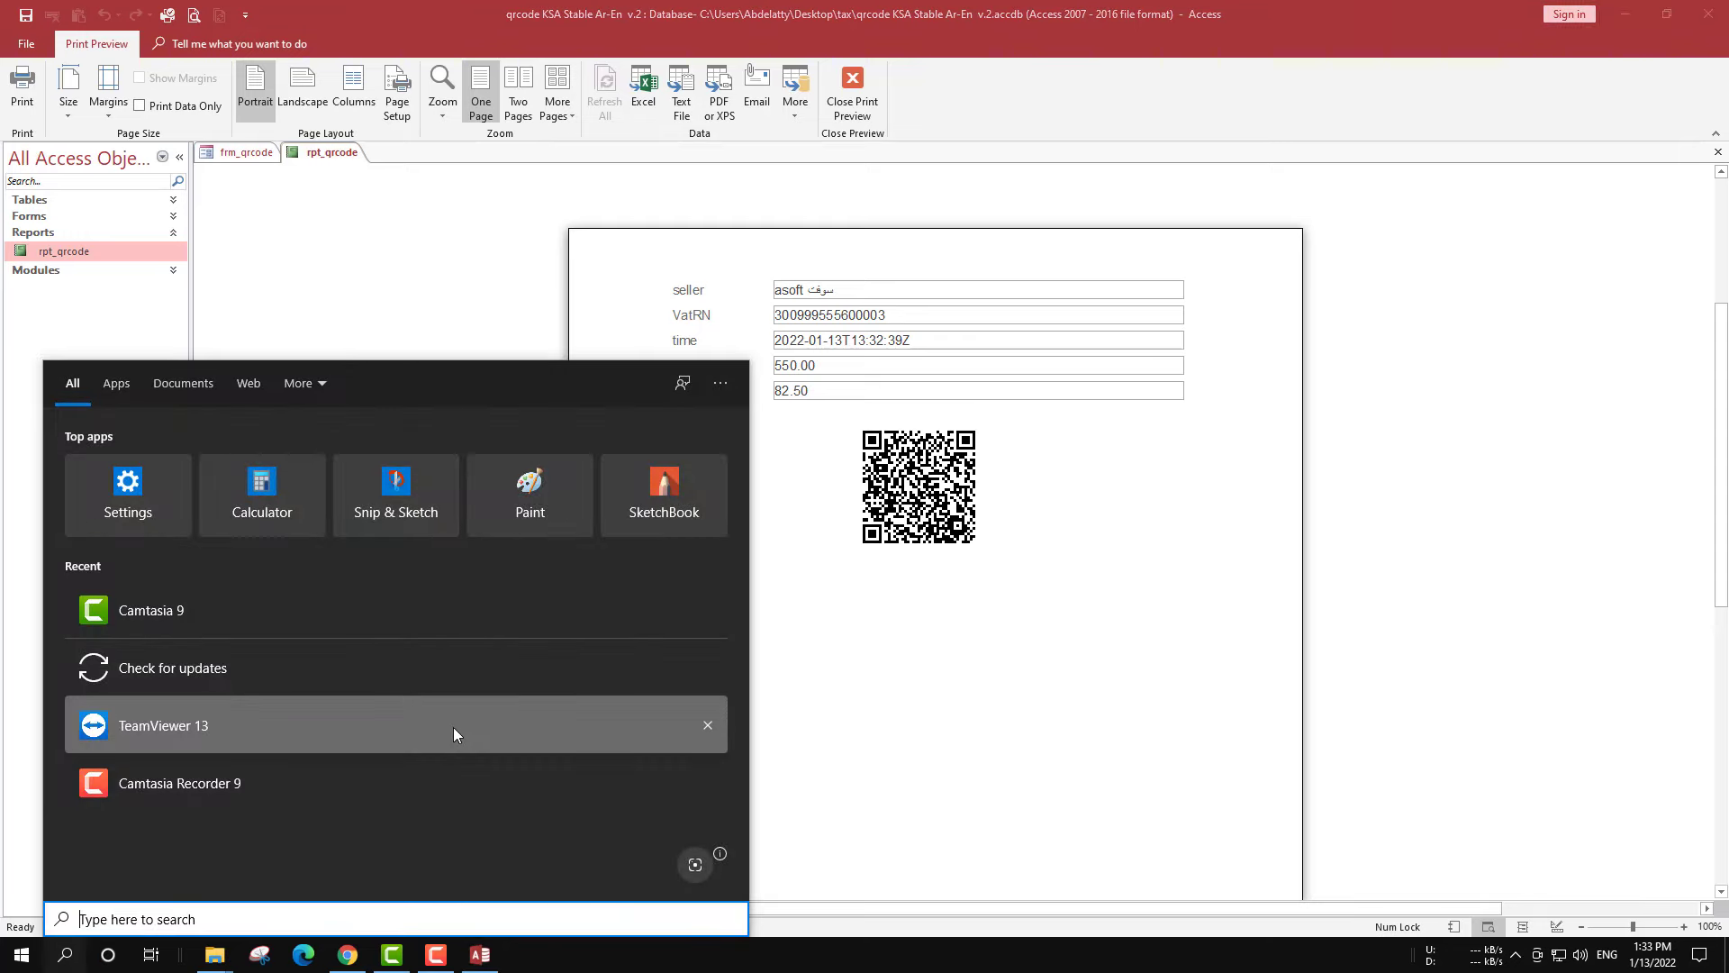
{"action": "type", "text": "cmd"}
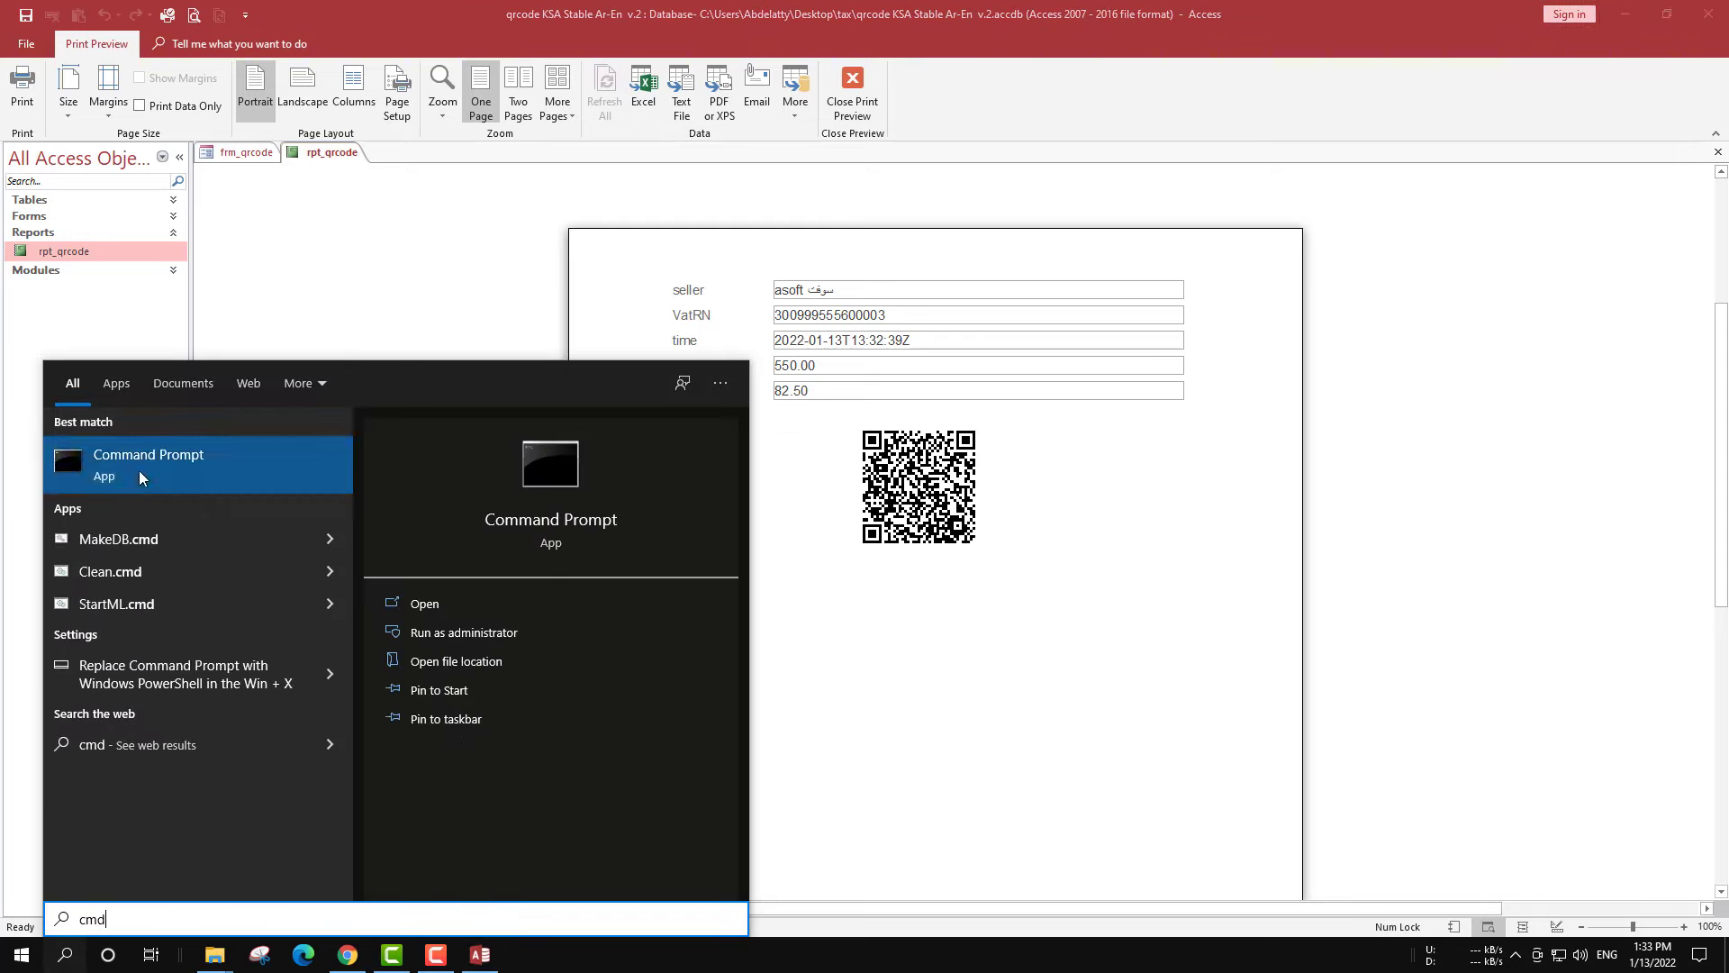
{"action": "right_click", "coordinate": [139, 470]}
{"action": "left_click", "coordinate": [176, 494]}
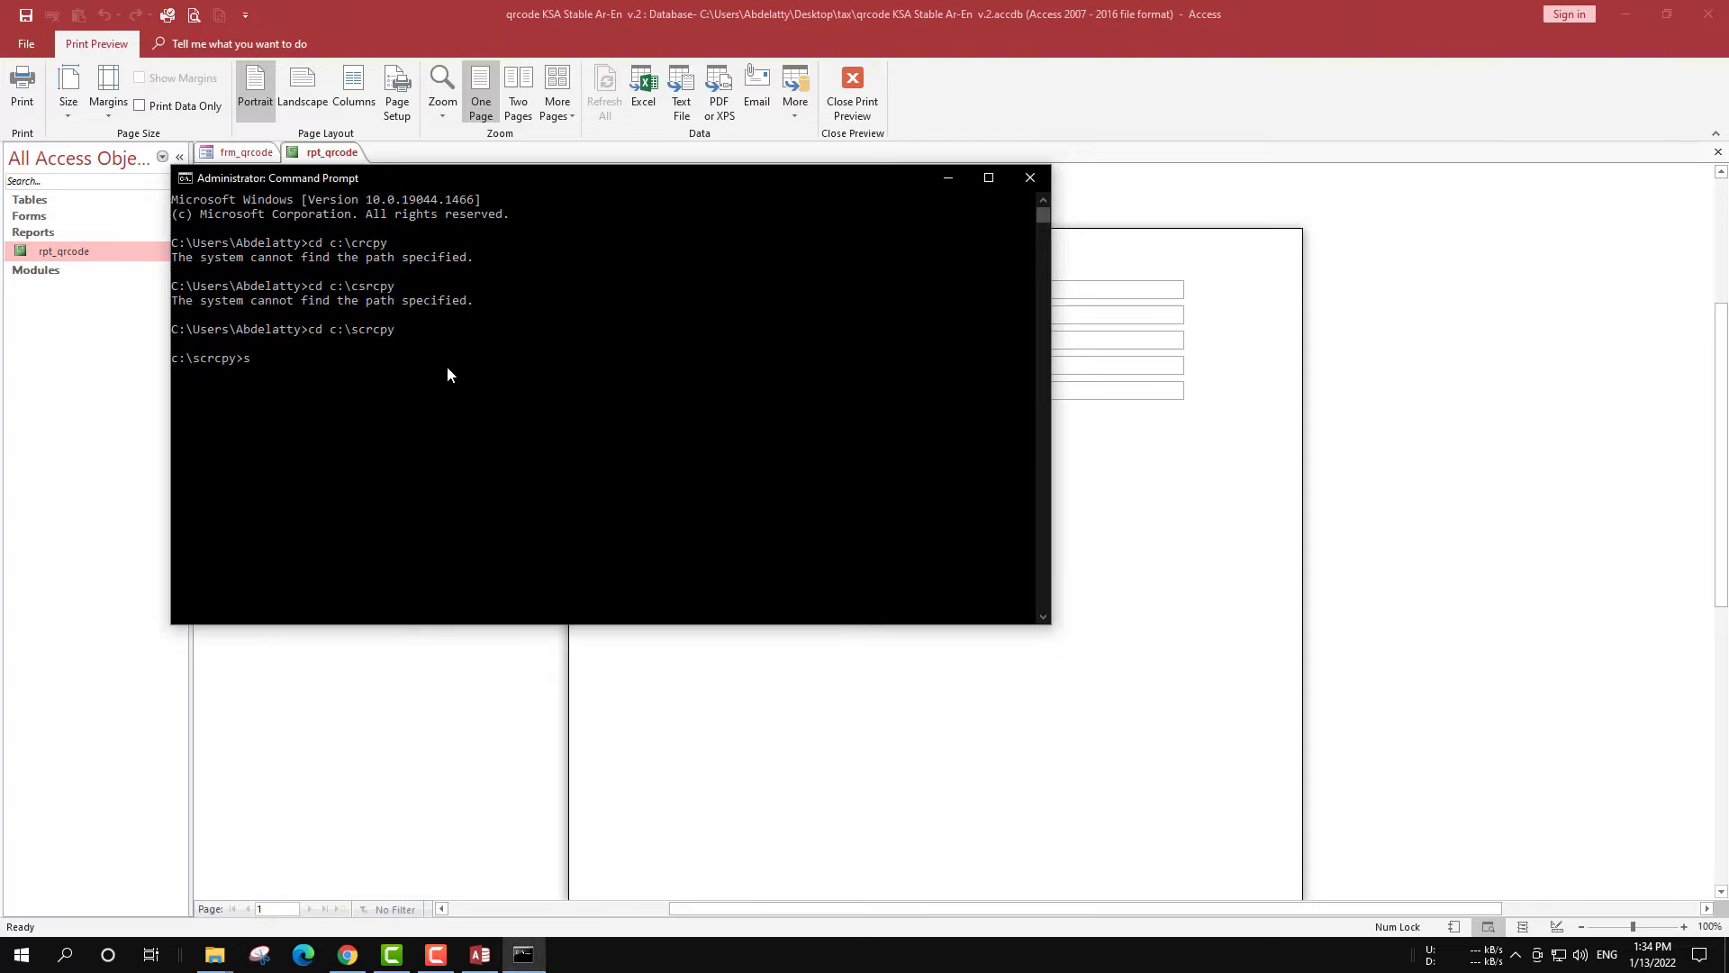
{"action": "type", "text": "c"}
{"action": "type", "text": "rcpy"}
{"action": "key", "text": "Return"}
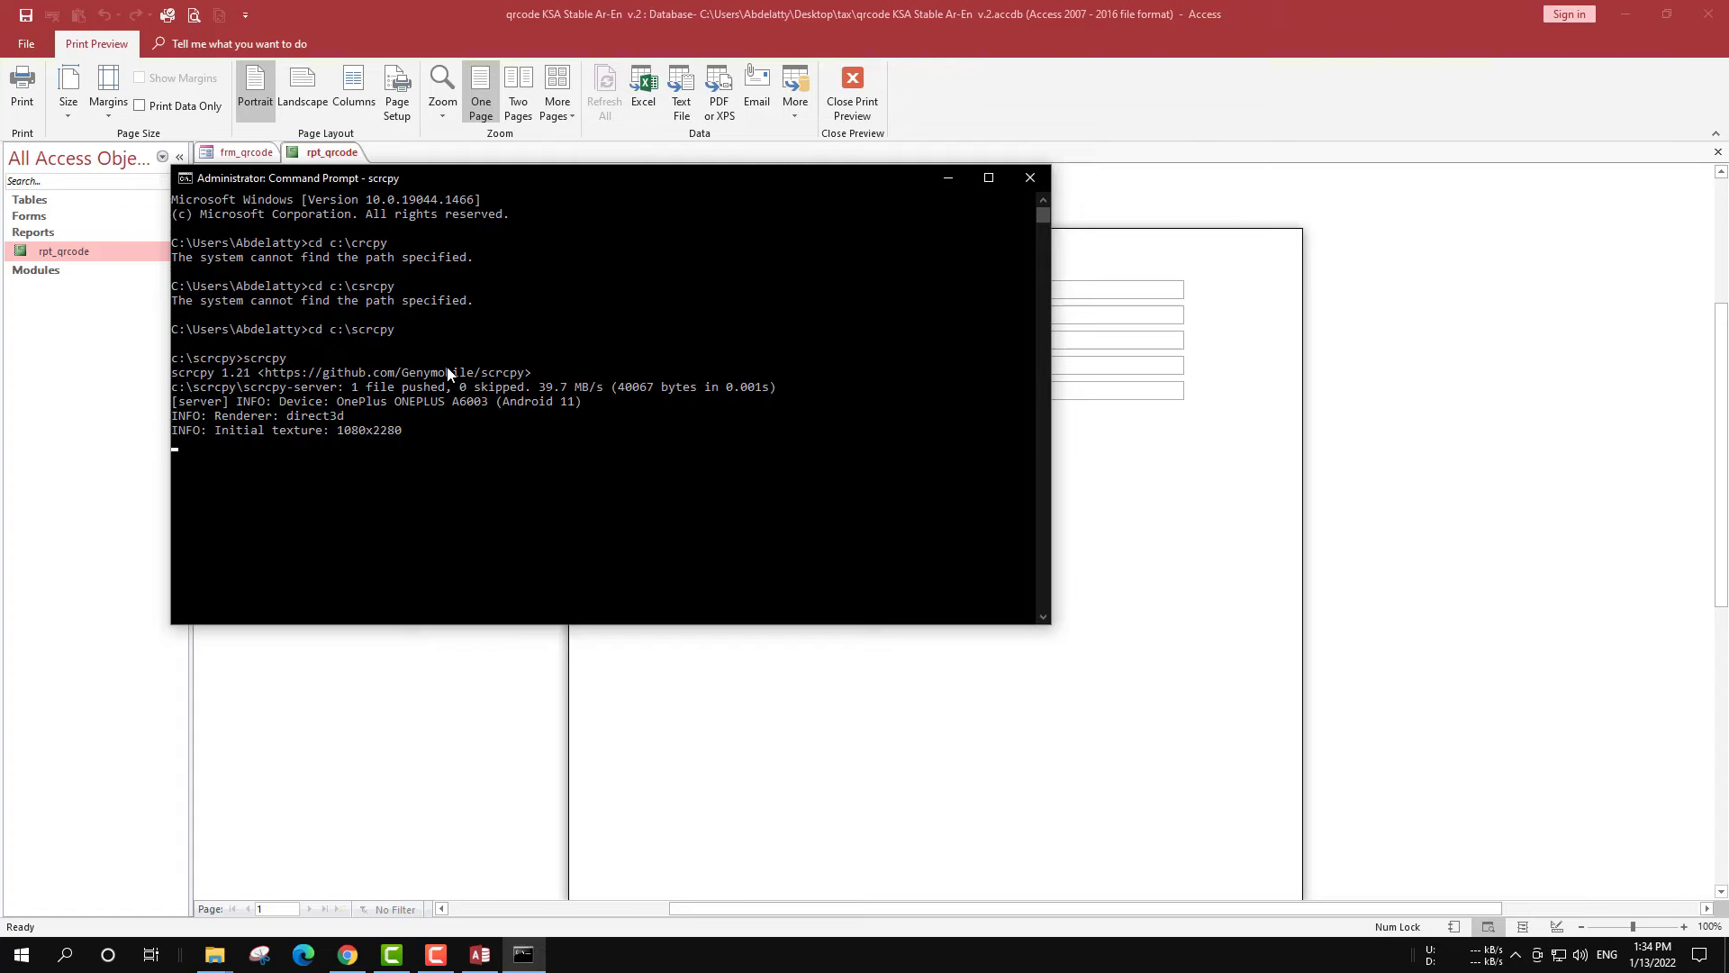
- Scan the report's QR code with the phone invoice reader, confirming 550.00 total and 82.50 VAT
{"action": "left_click_drag", "start_coordinate": [554, 178], "coordinate": [414, 236]}
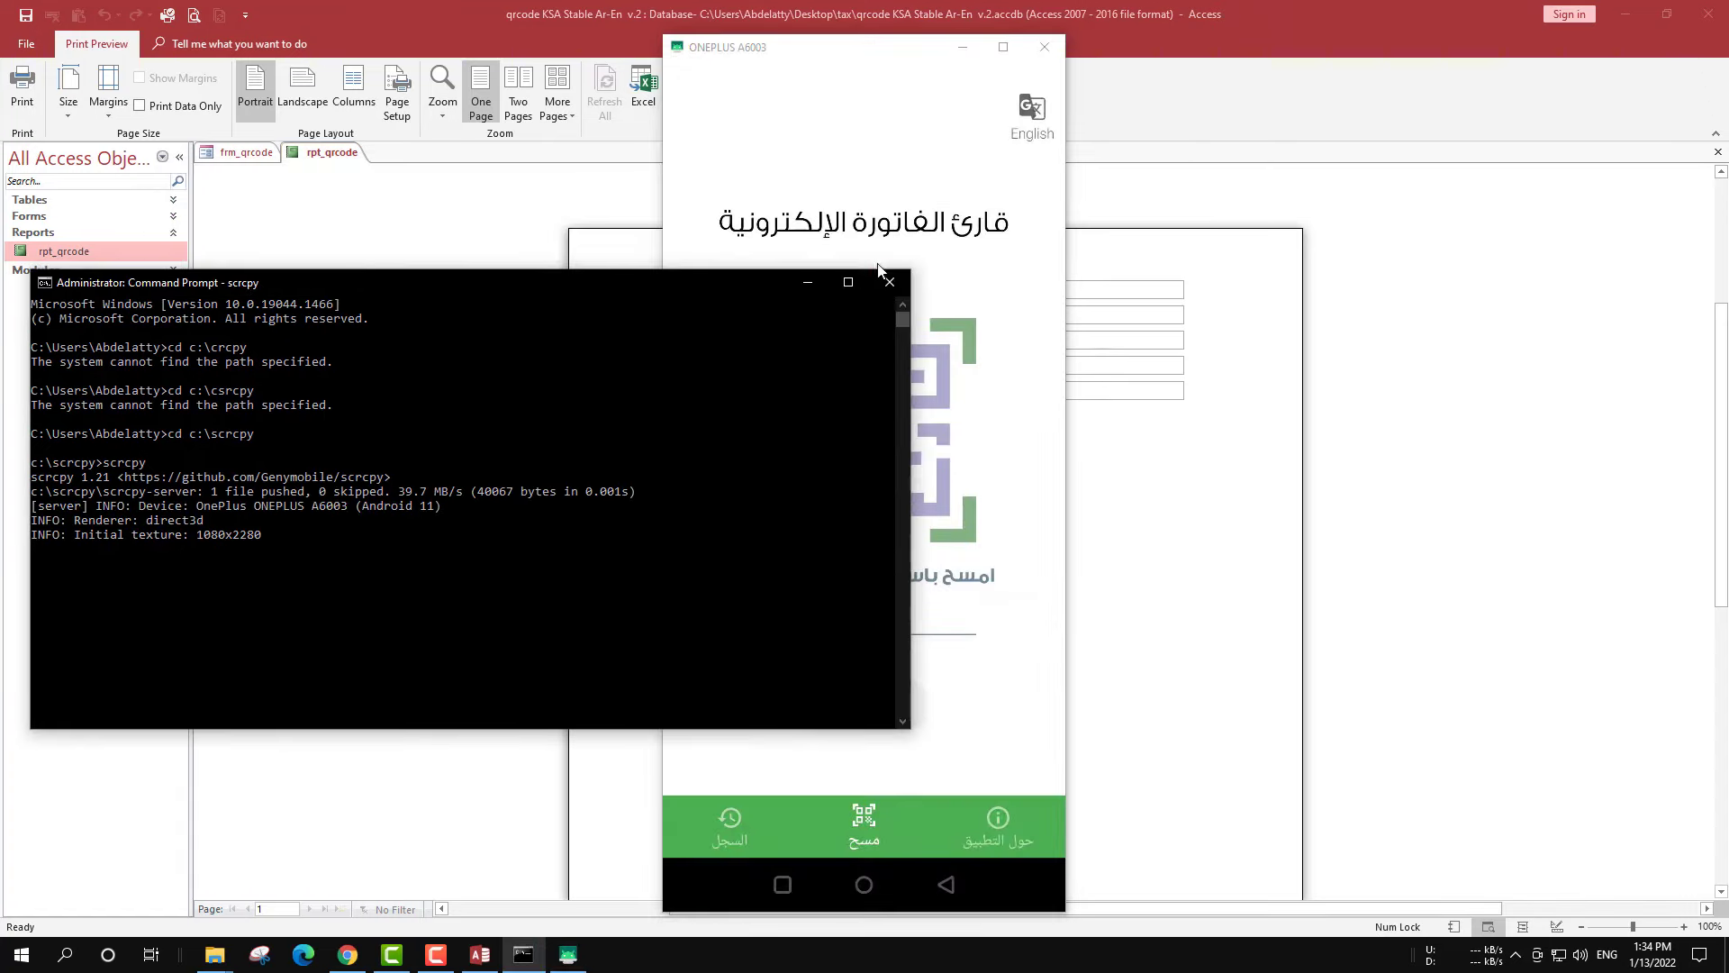
{"action": "left_click", "coordinate": [720, 236]}
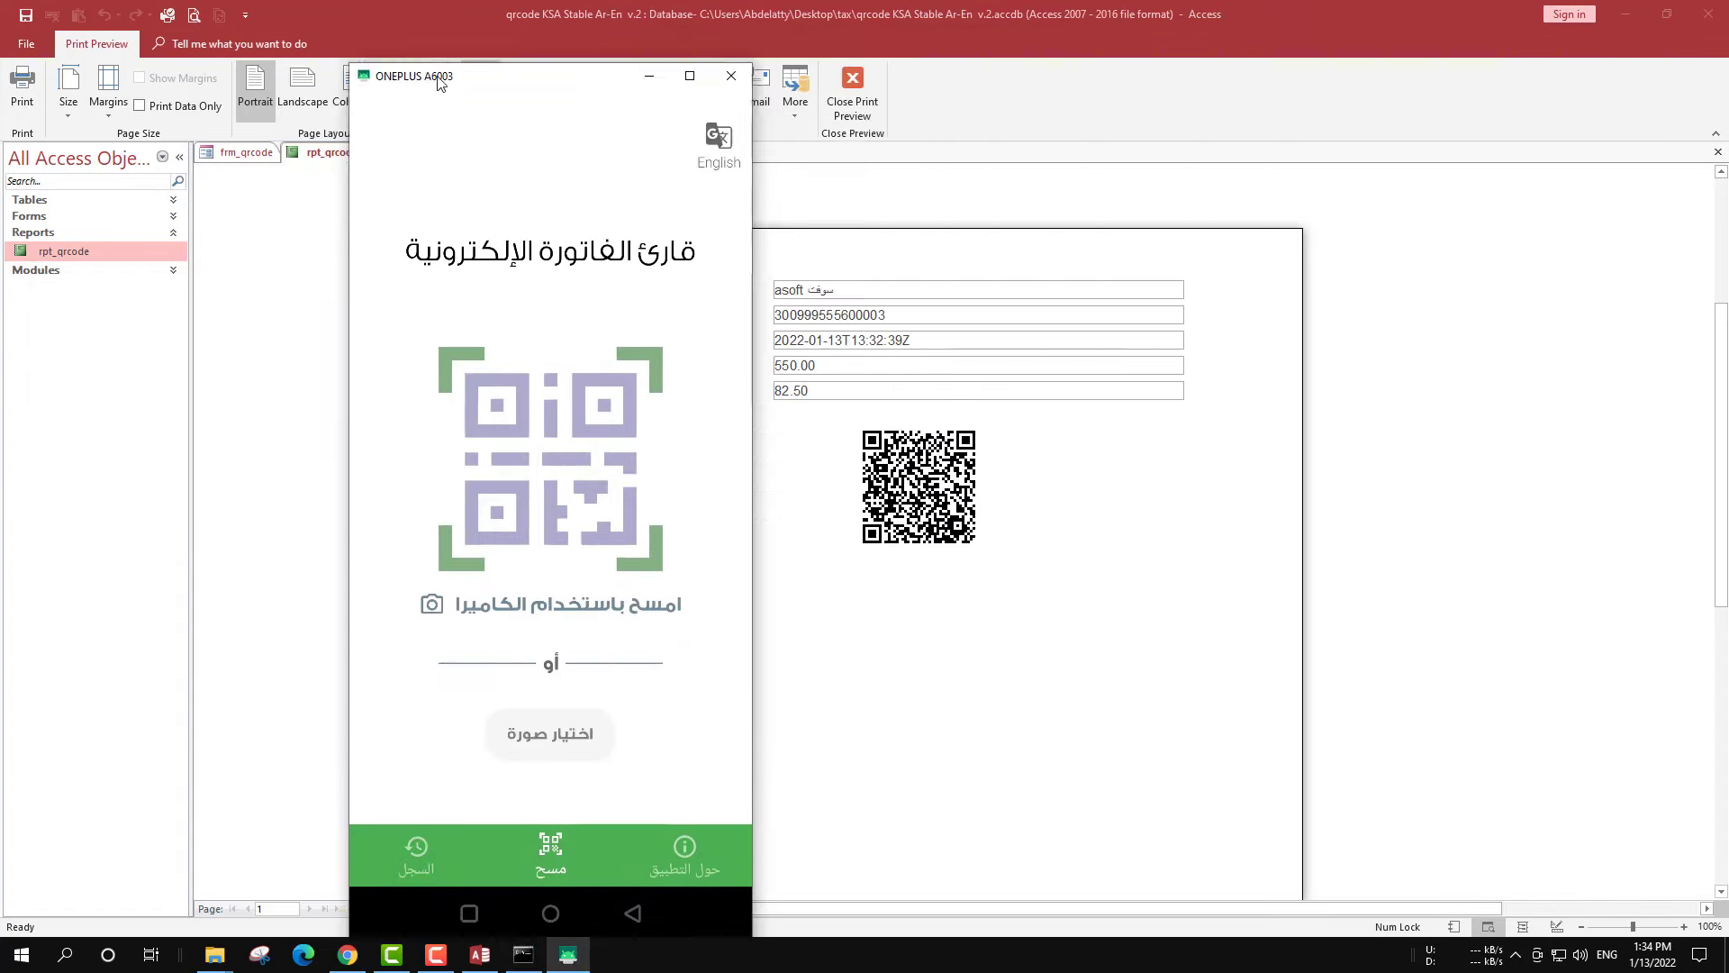
{"action": "left_click_drag", "start_coordinate": [783, 61], "coordinate": [348, 67]}
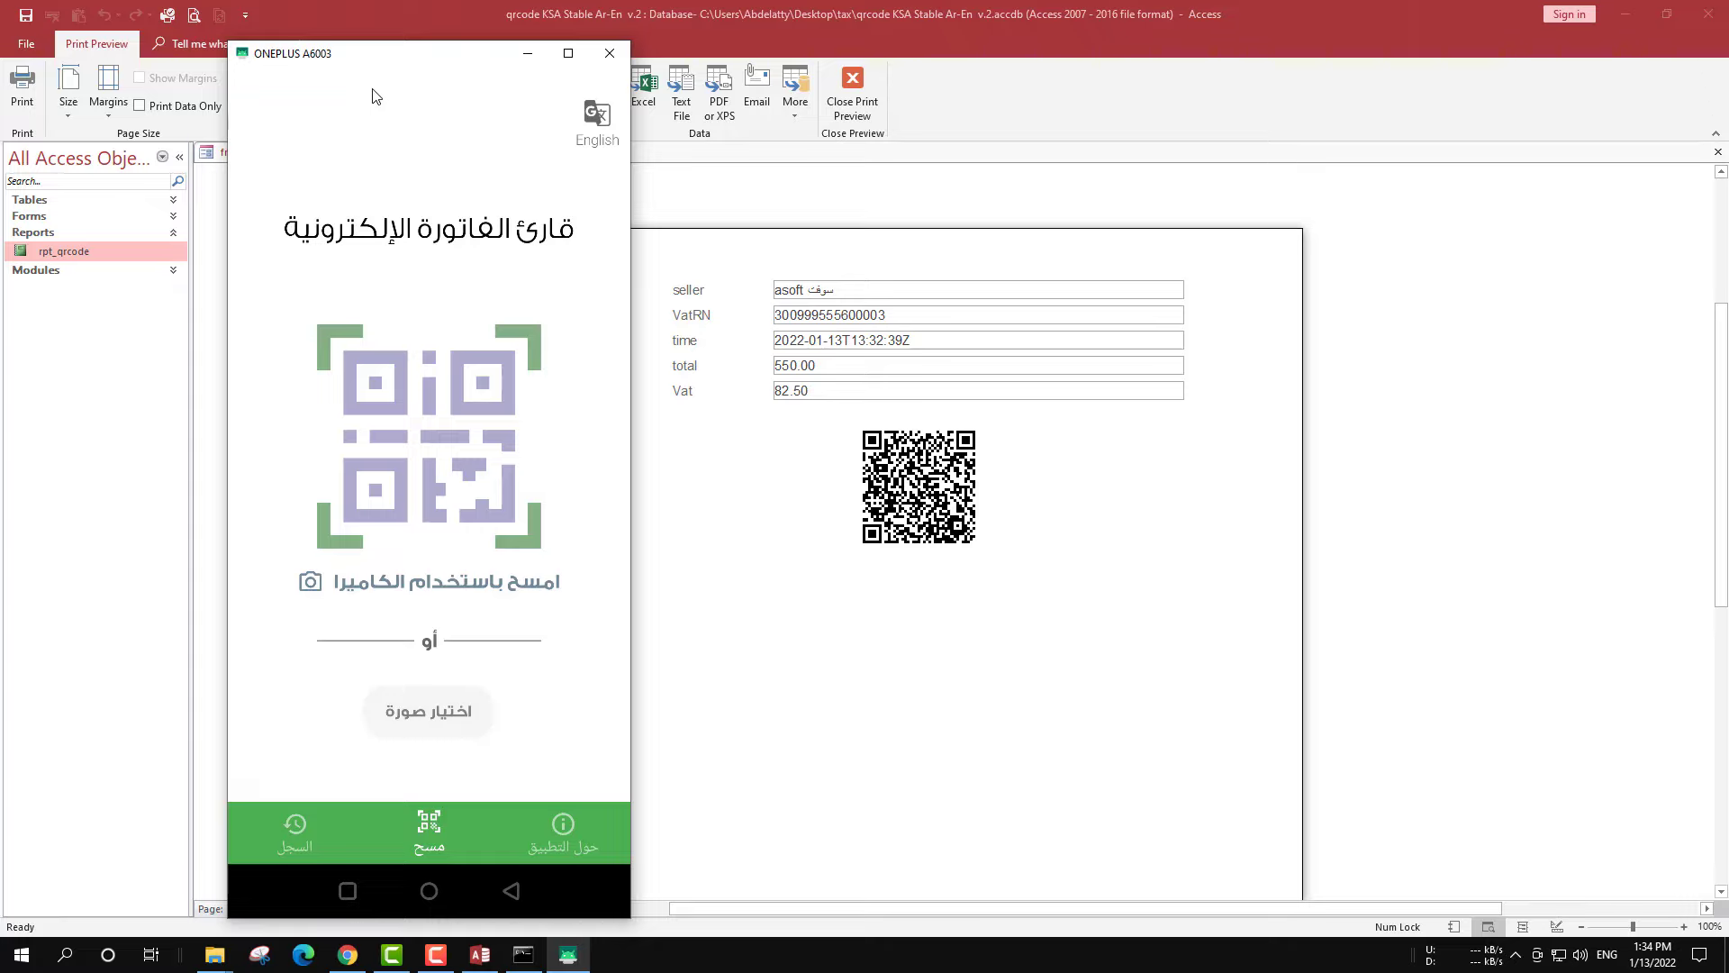
{"action": "left_click", "coordinate": [479, 469]}
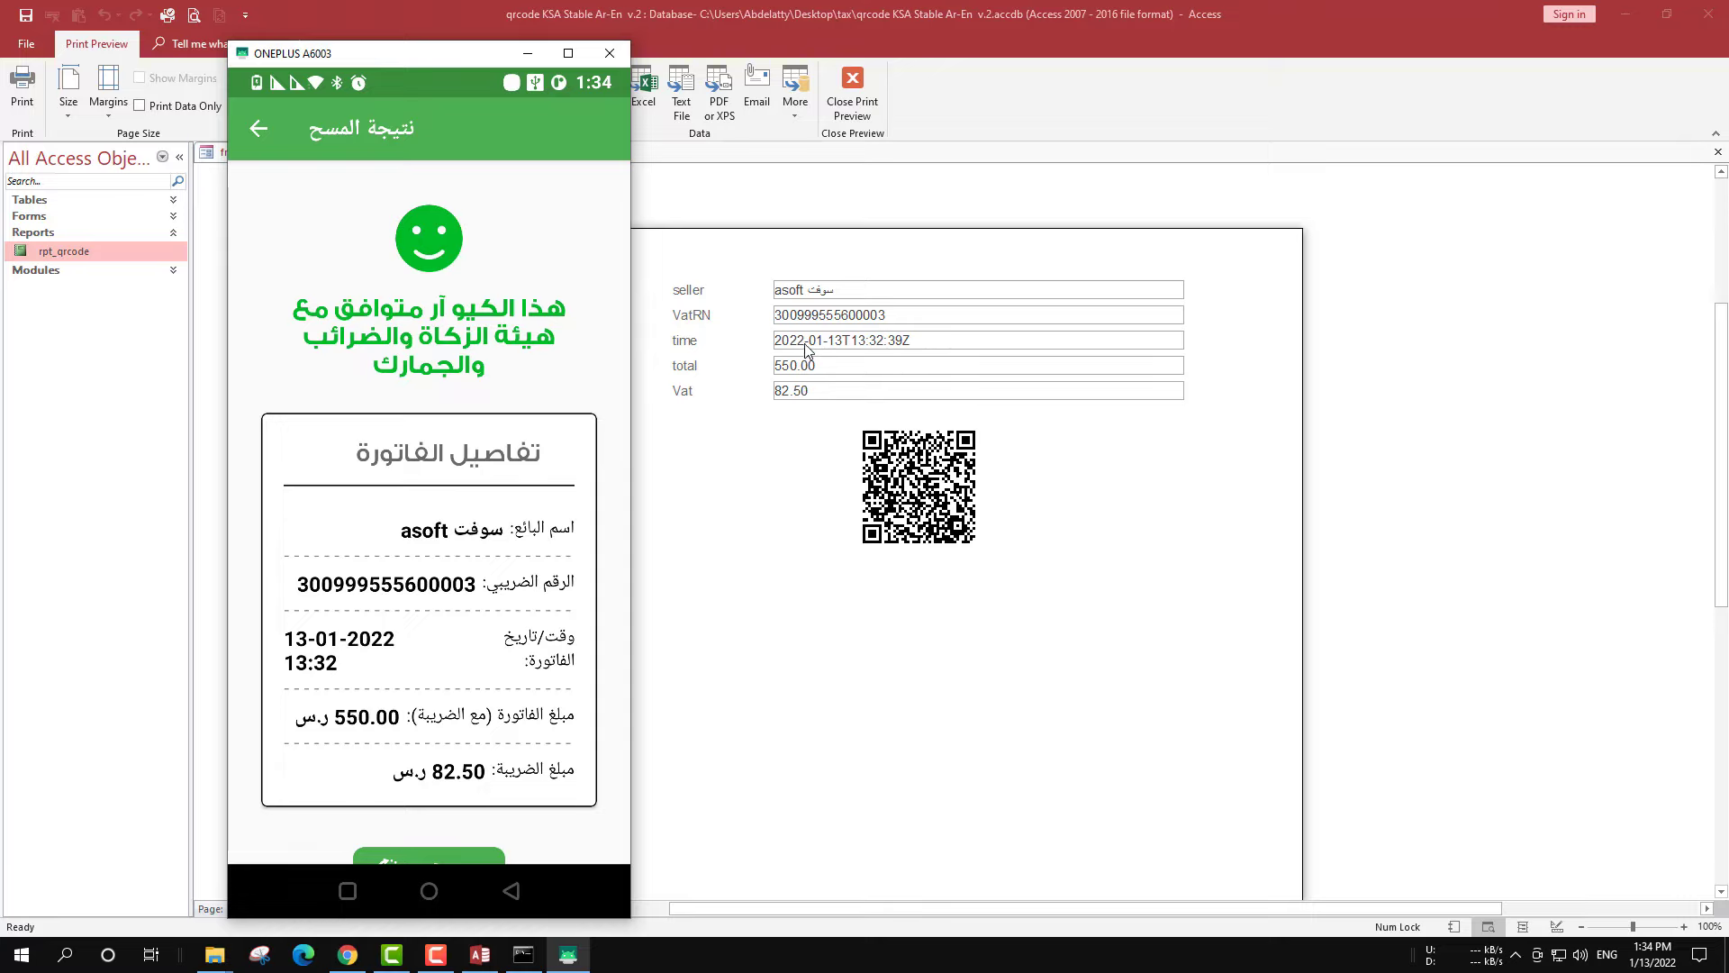
{"action": "left_click", "coordinate": [529, 54]}
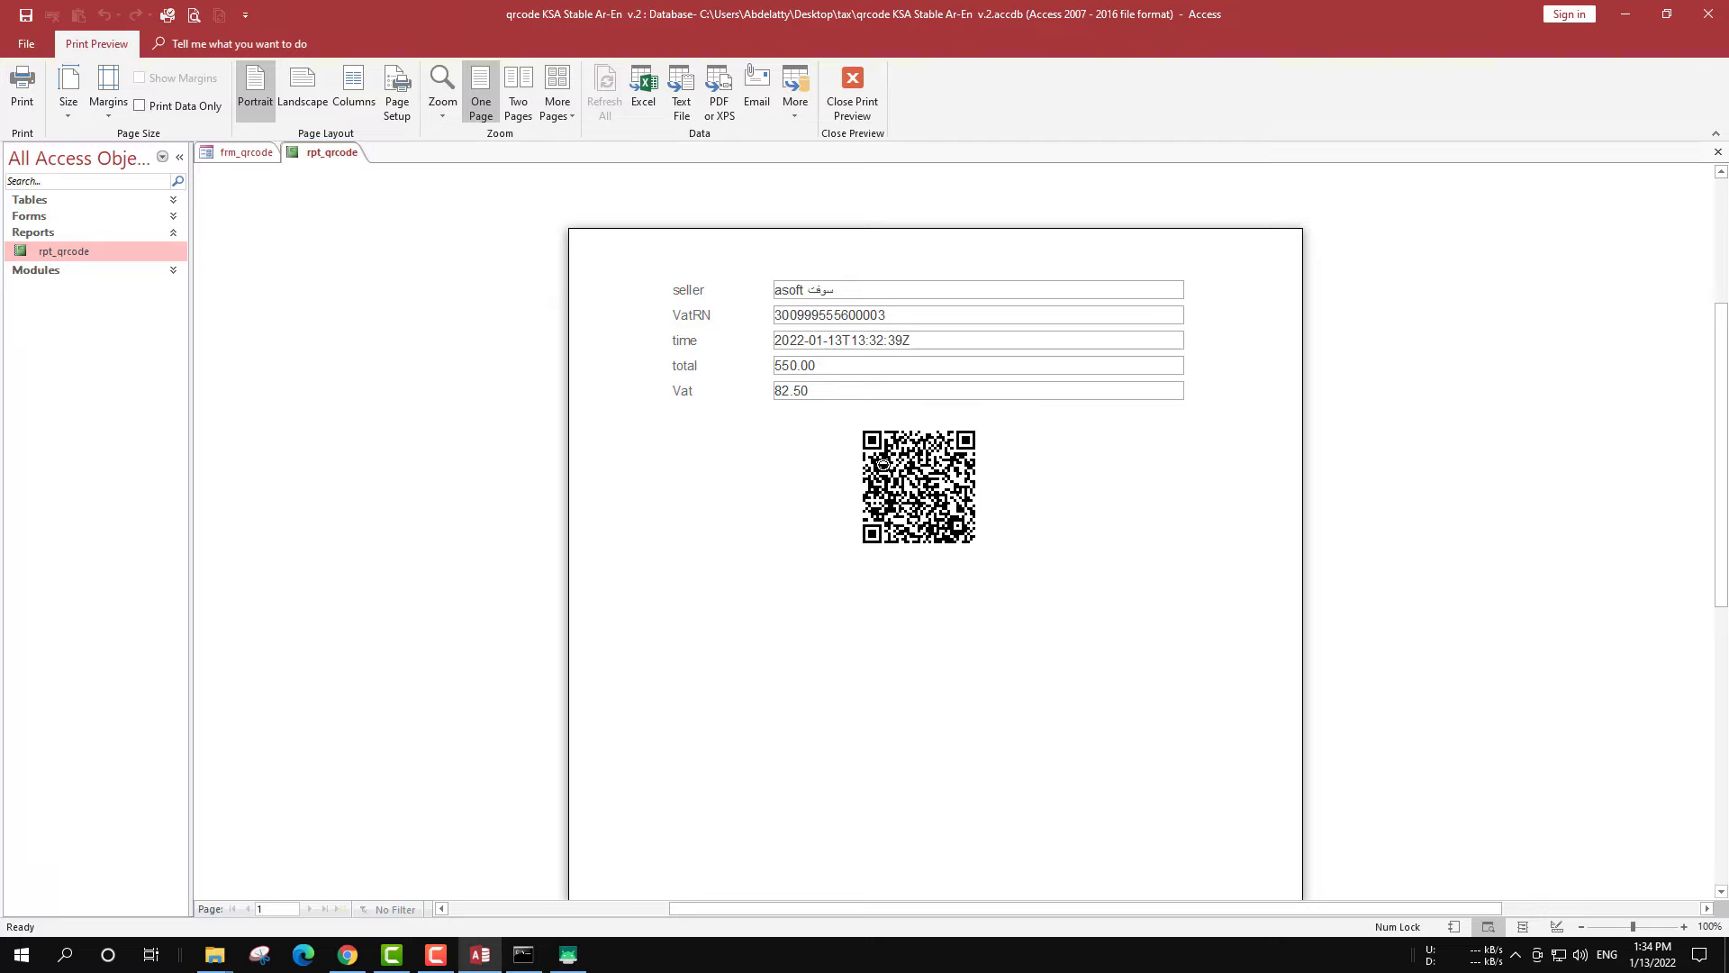
- Close the print preview, switch frm_qrcode to Design View, and close it saving changes
{"action": "left_click", "coordinate": [852, 95]}
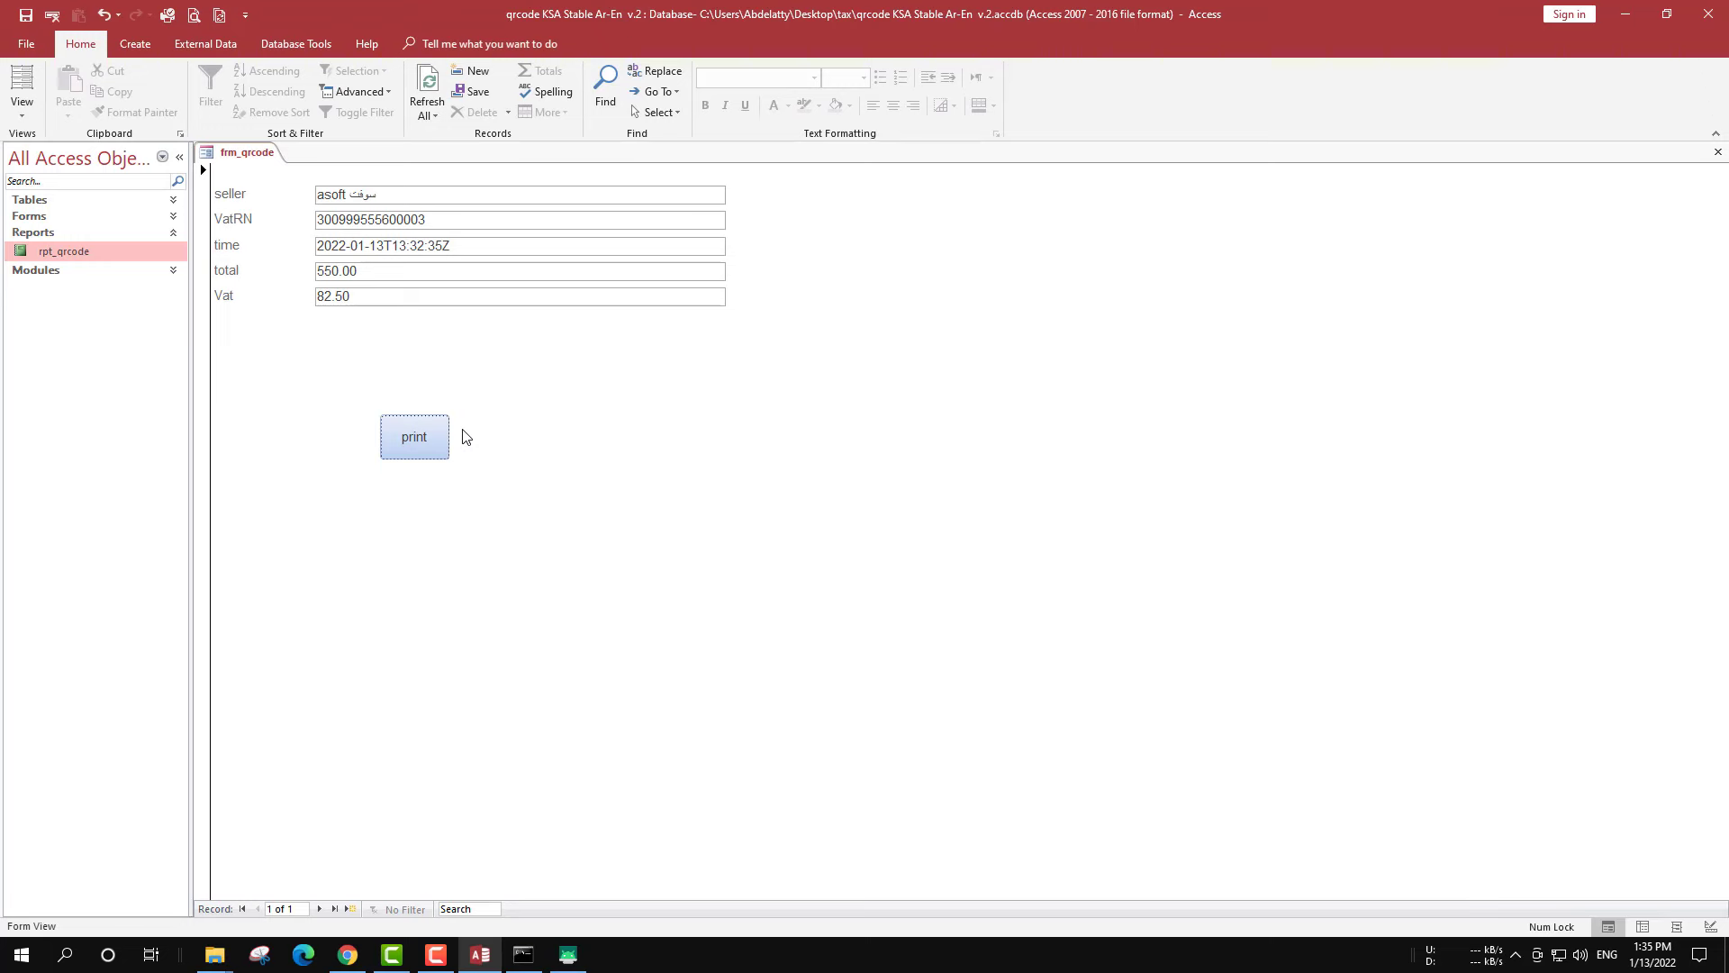
{"action": "right_click", "coordinate": [478, 401]}
{"action": "left_click", "coordinate": [520, 457]}
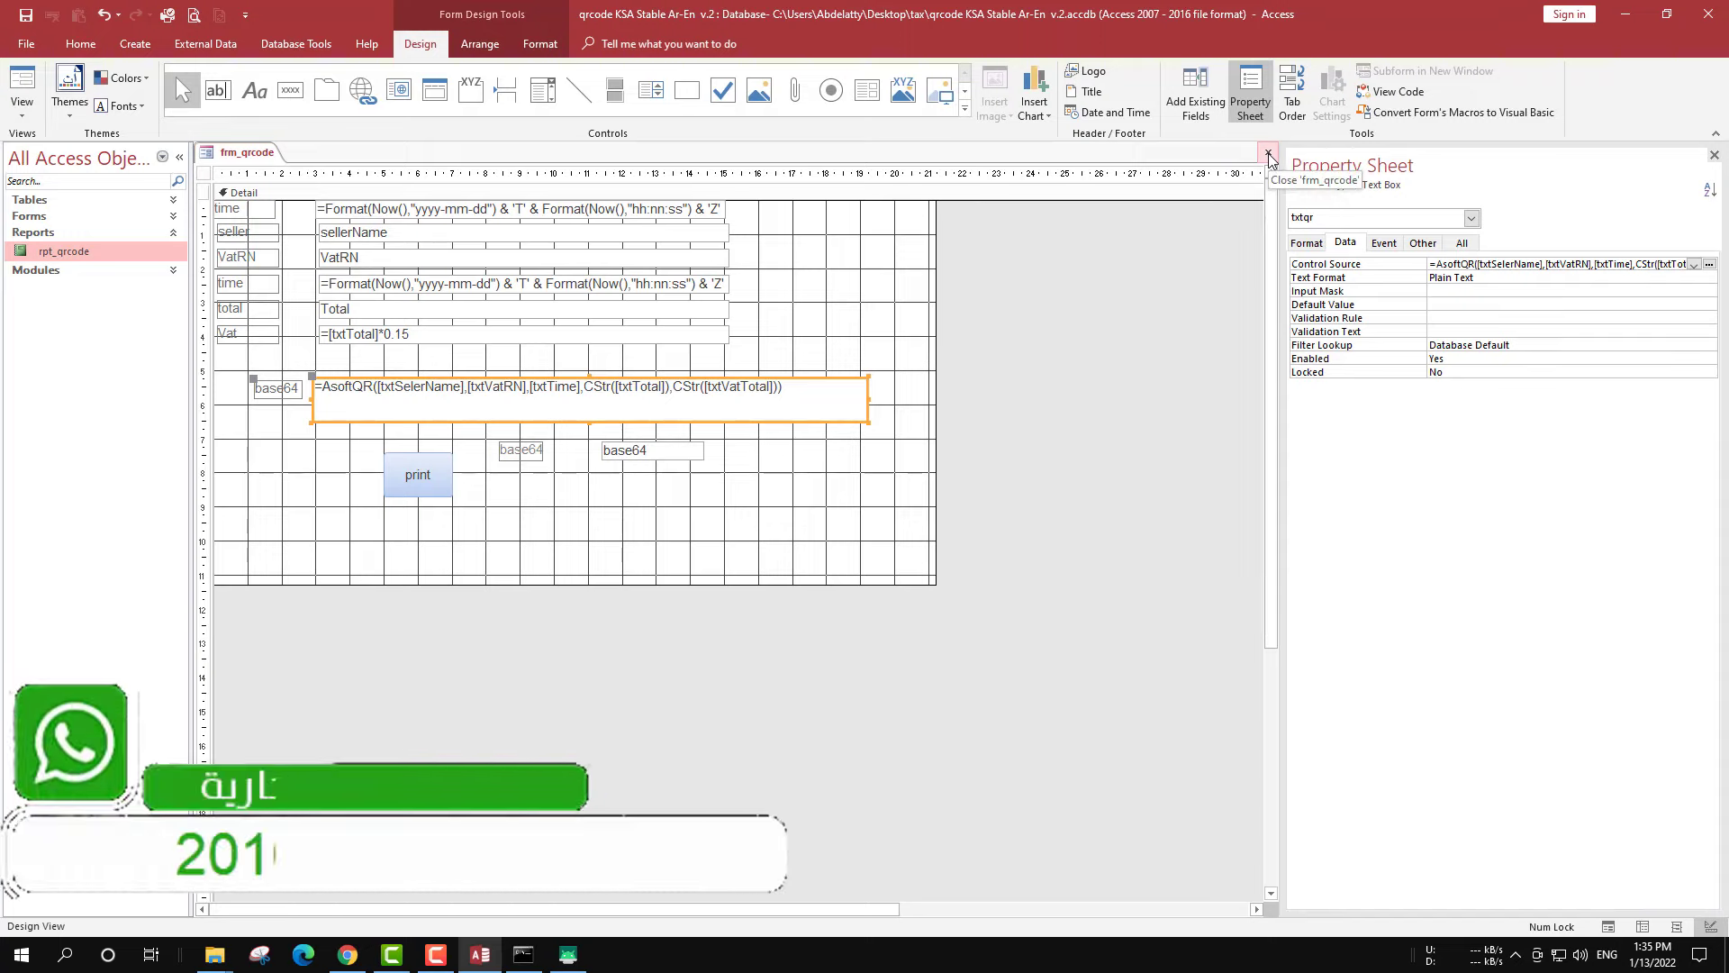
{"action": "left_click", "coordinate": [1269, 159]}
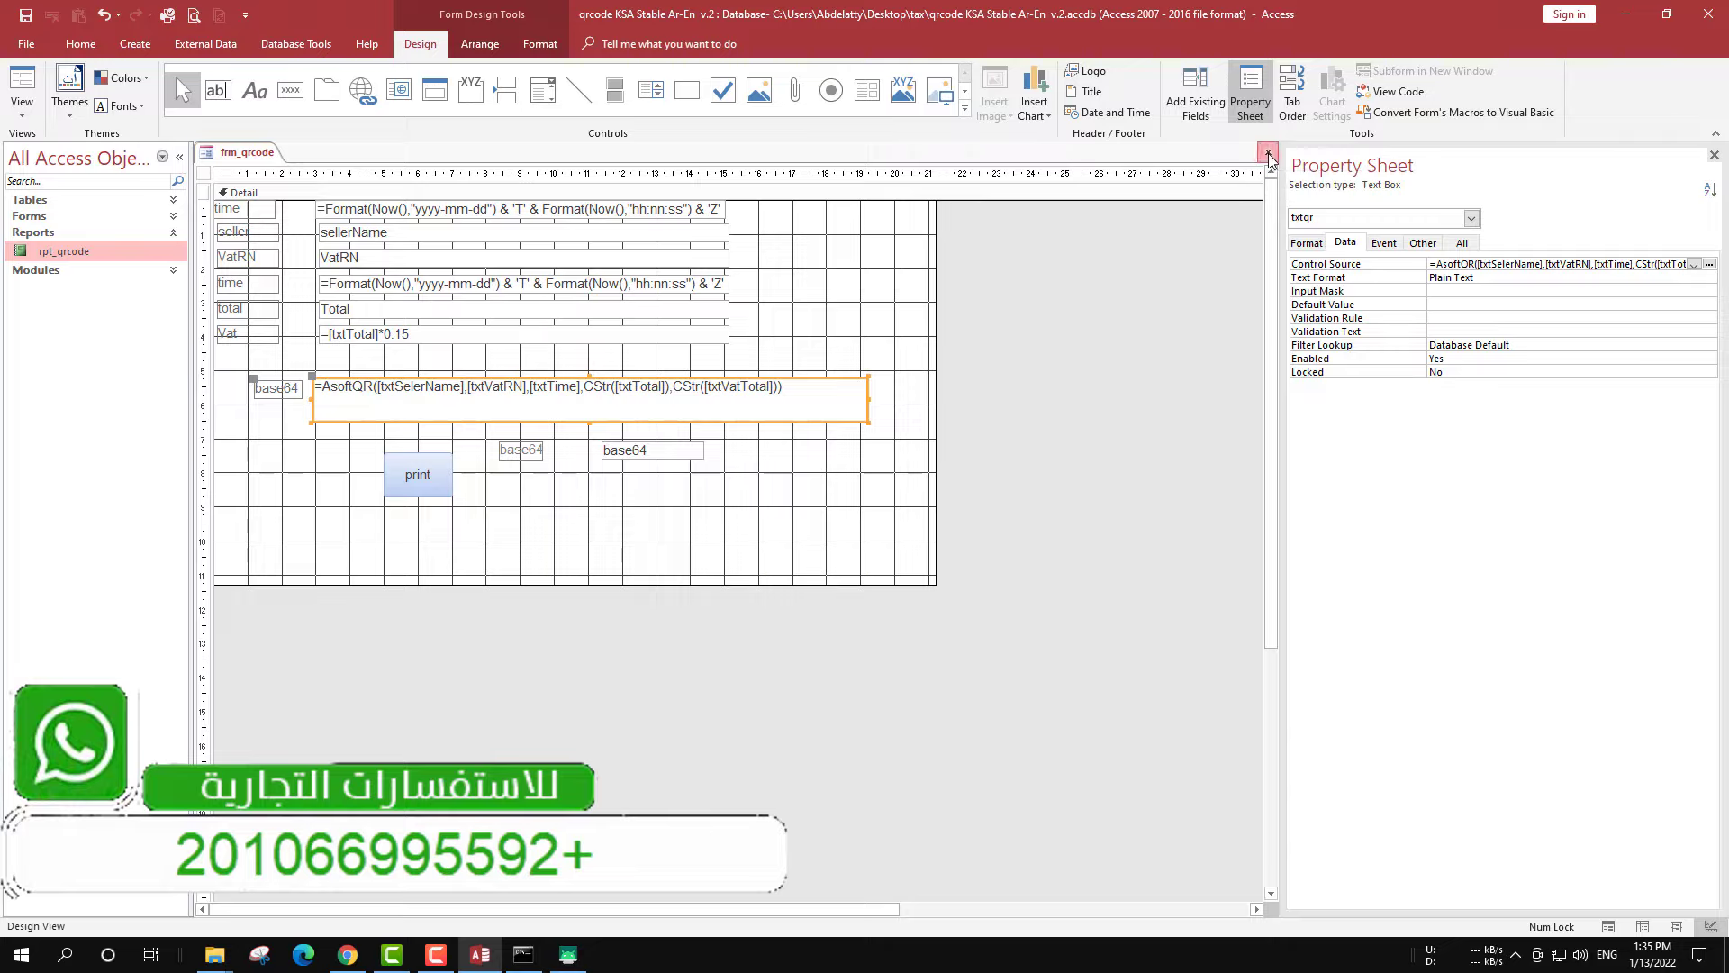
{"action": "left_click", "coordinate": [799, 527]}
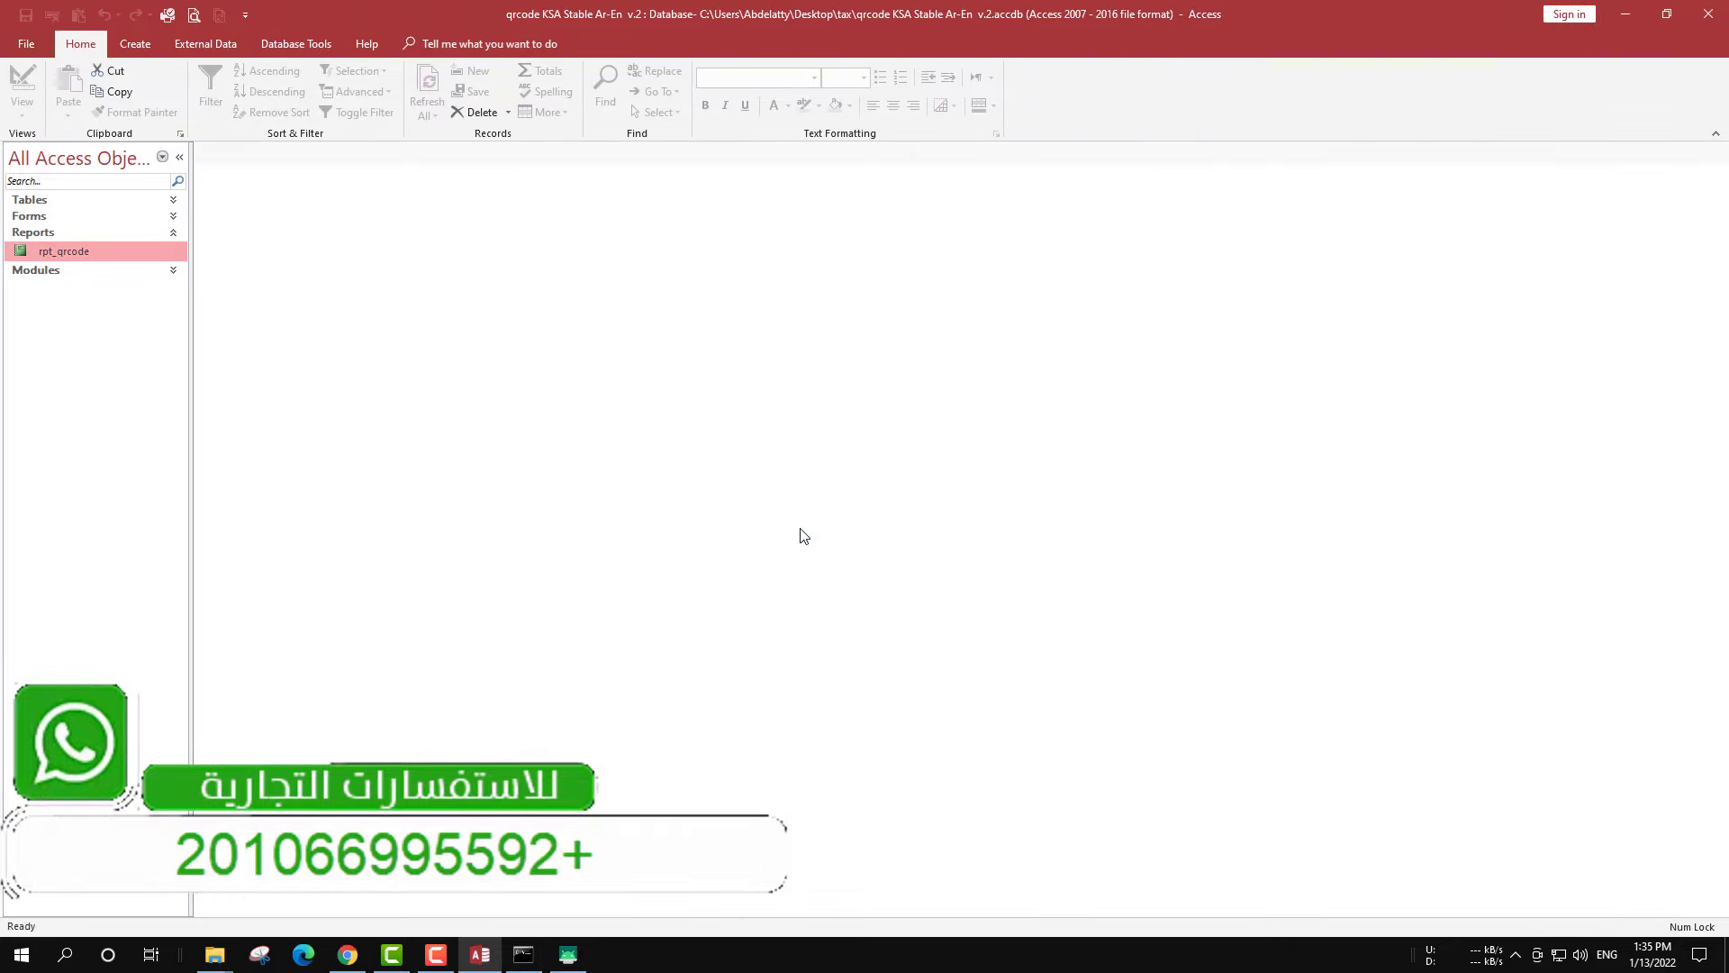